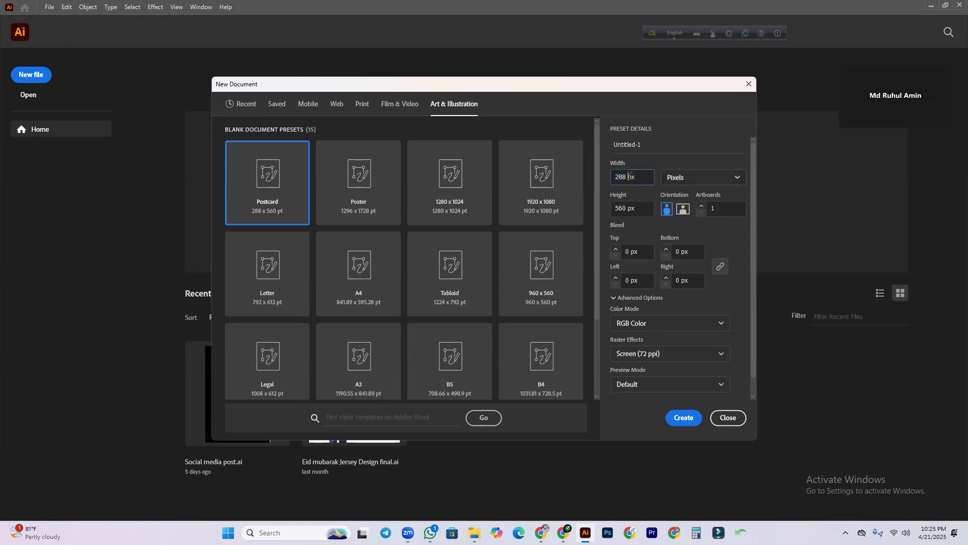
Create a new 4000 x 4000 px document with 10 artboards, RGB color and Medium (150 ppi) raster effects.
text(4000)
double_click(631, 207)
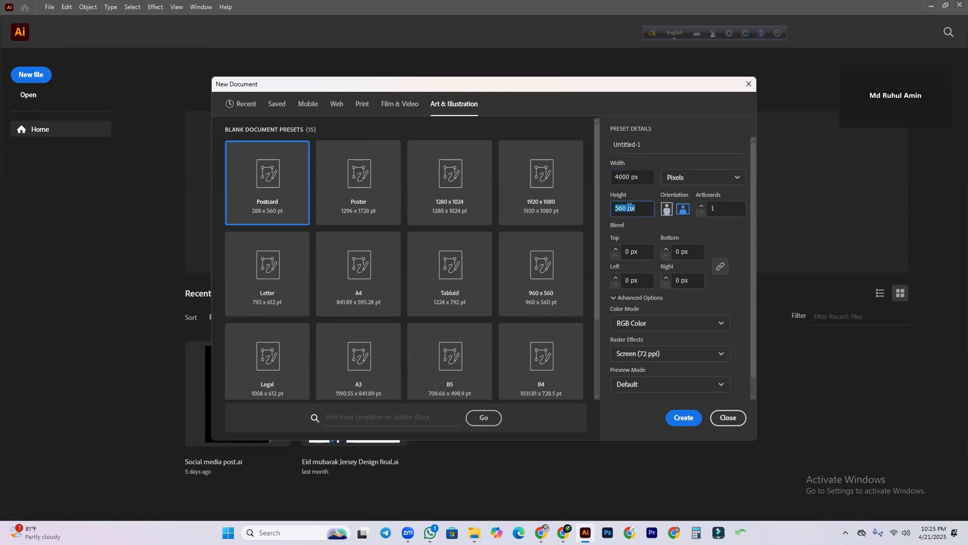
text(4000)
click(727, 210)
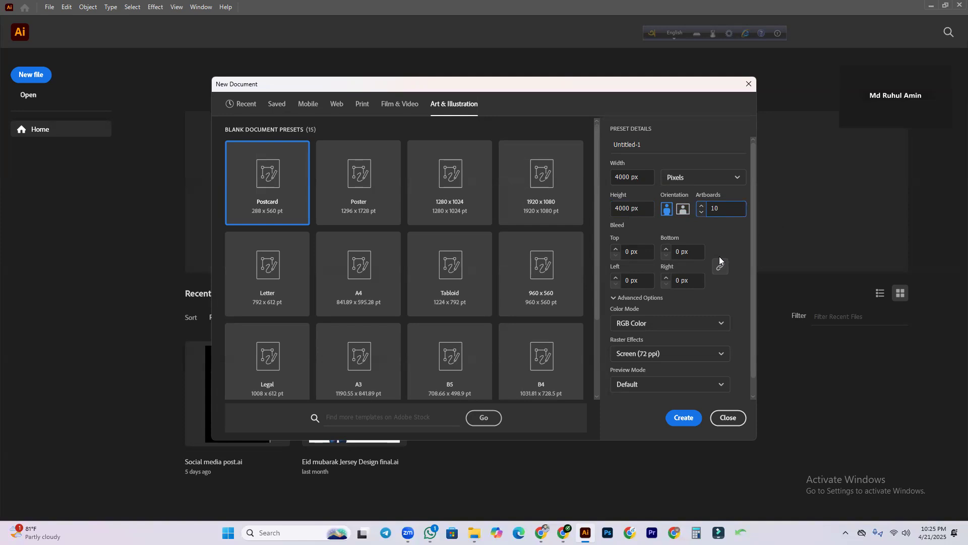
click(659, 353)
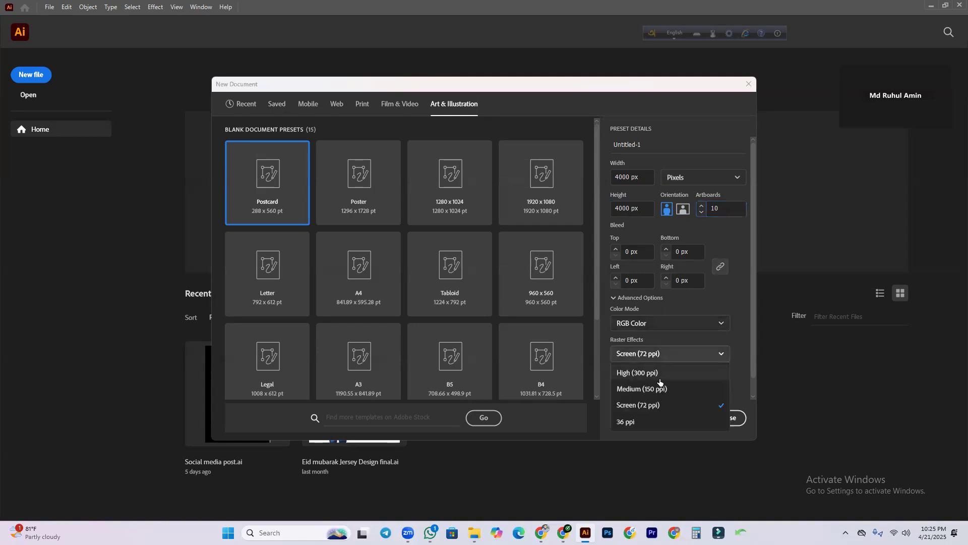
click(667, 389)
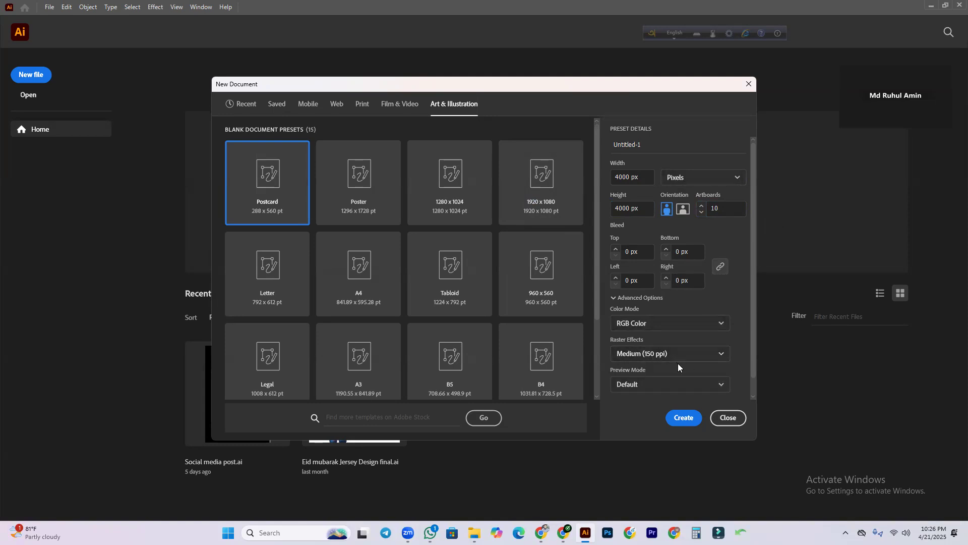
click(690, 423)
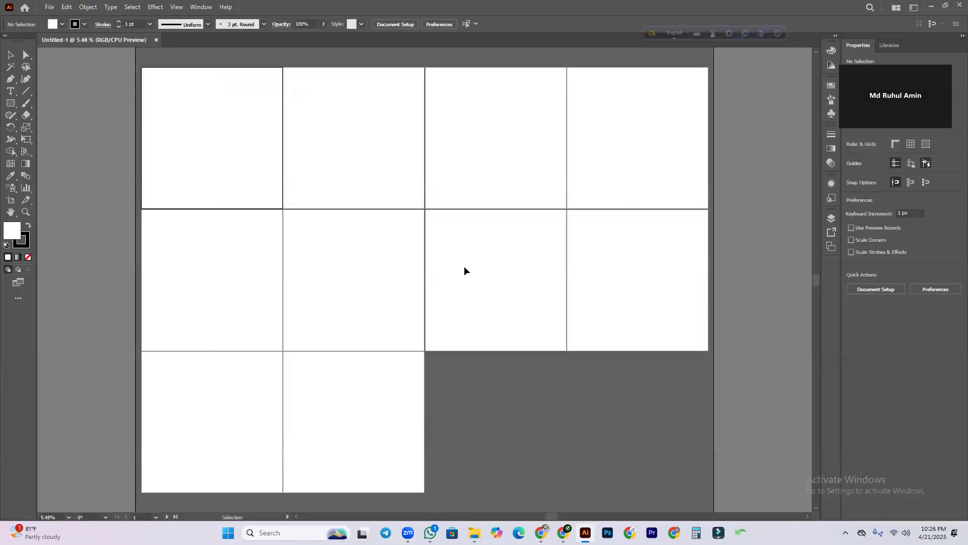
Load the first ten cherry-blossom-branch line drawing files from the Downloads folder for placing.
key(ctrl+minus)
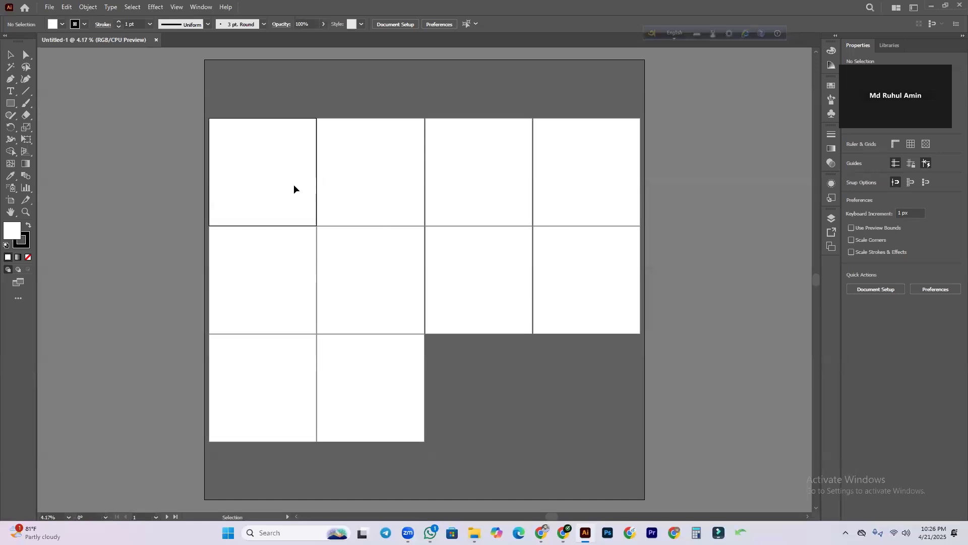
click(49, 8)
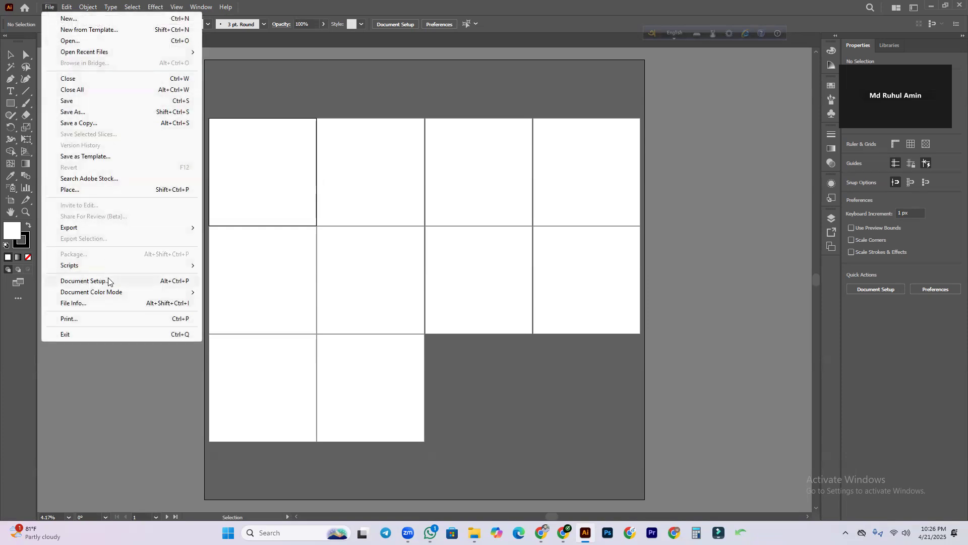
click(76, 190)
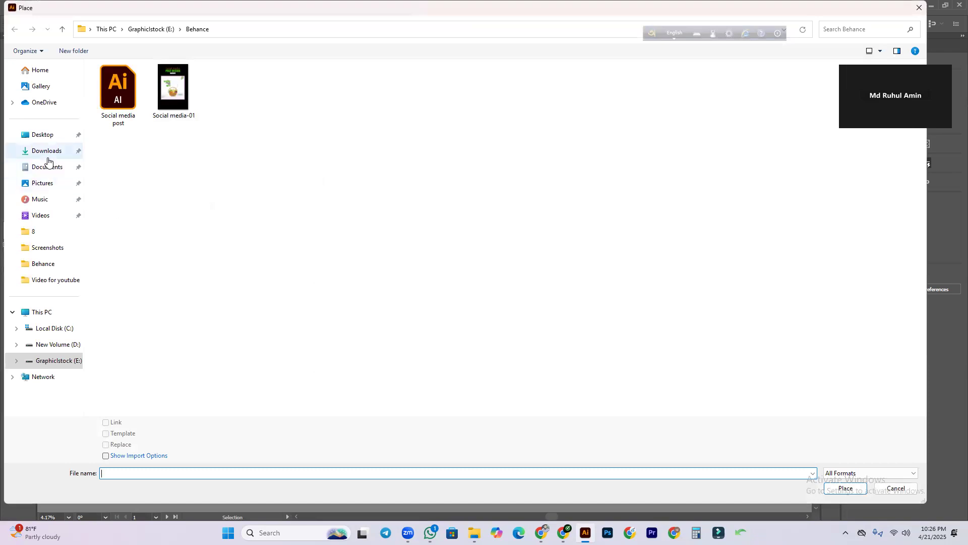
click(71, 151)
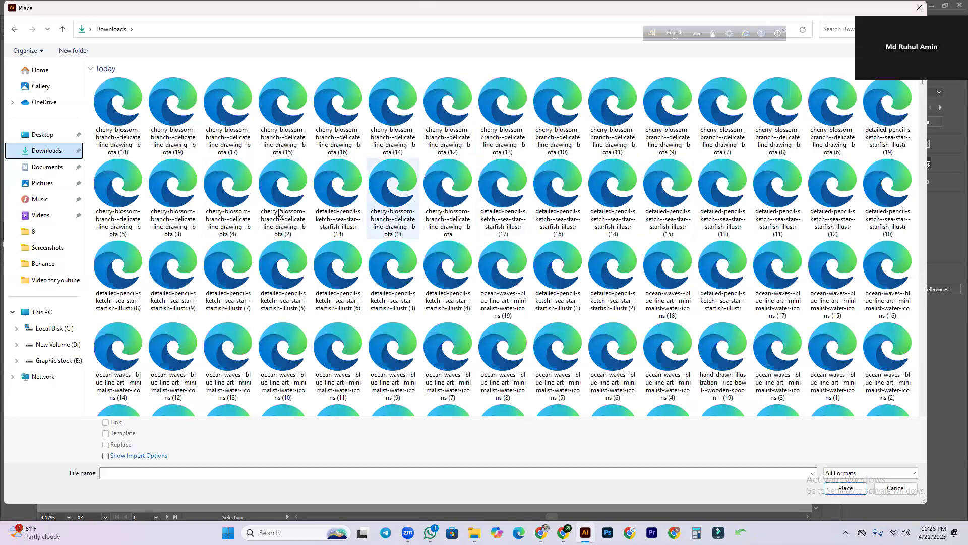
click(129, 121)
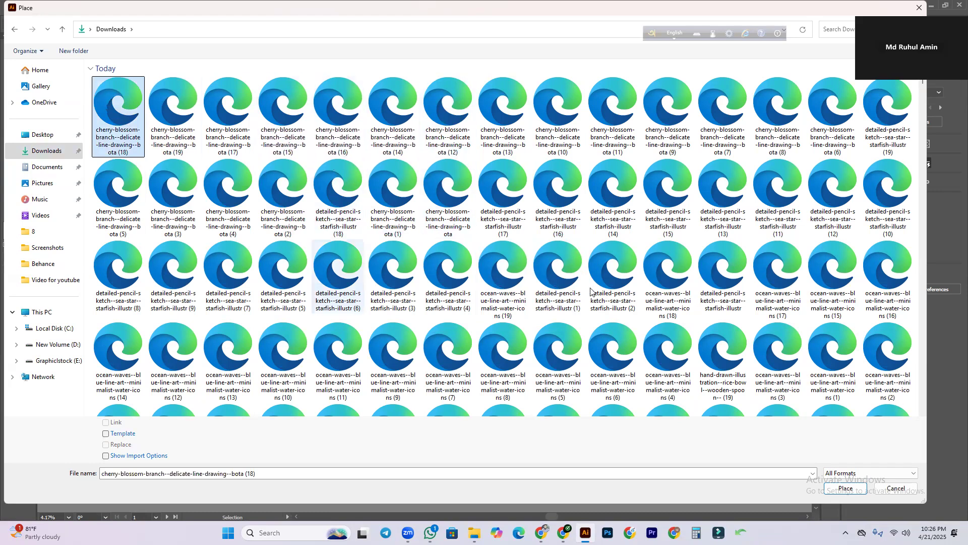
shift+click(537, 117)
shift+click(605, 130)
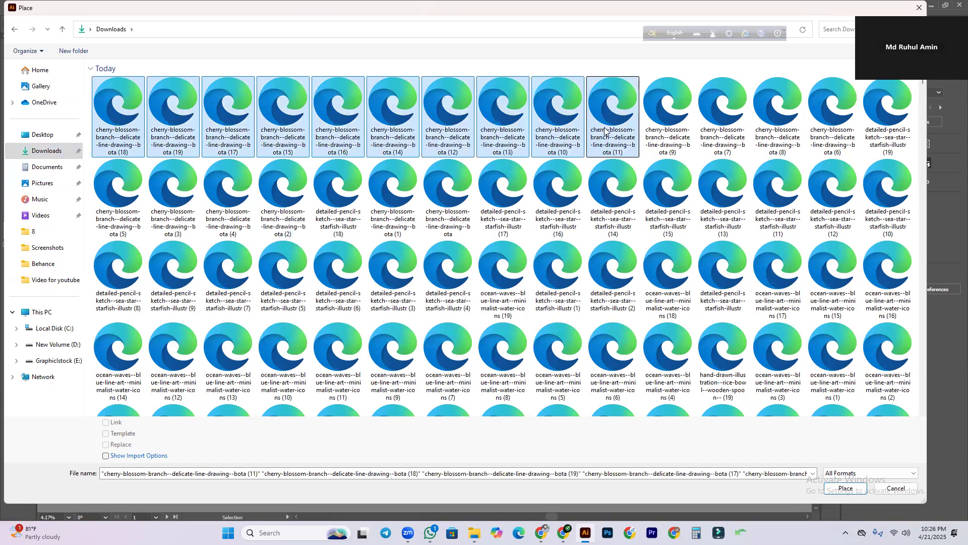
click(841, 487)
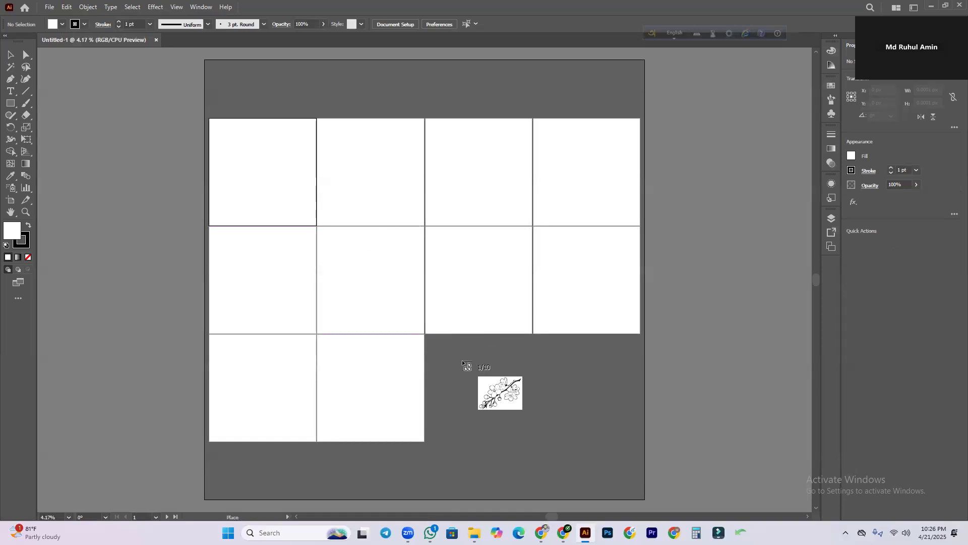
Place the loaded cherry blossom illustrations stacked at the same point on the second artboard.
click(366, 181)
click(366, 180)
click(366, 180)
click(366, 180)
click(366, 181)
click(366, 180)
click(366, 180)
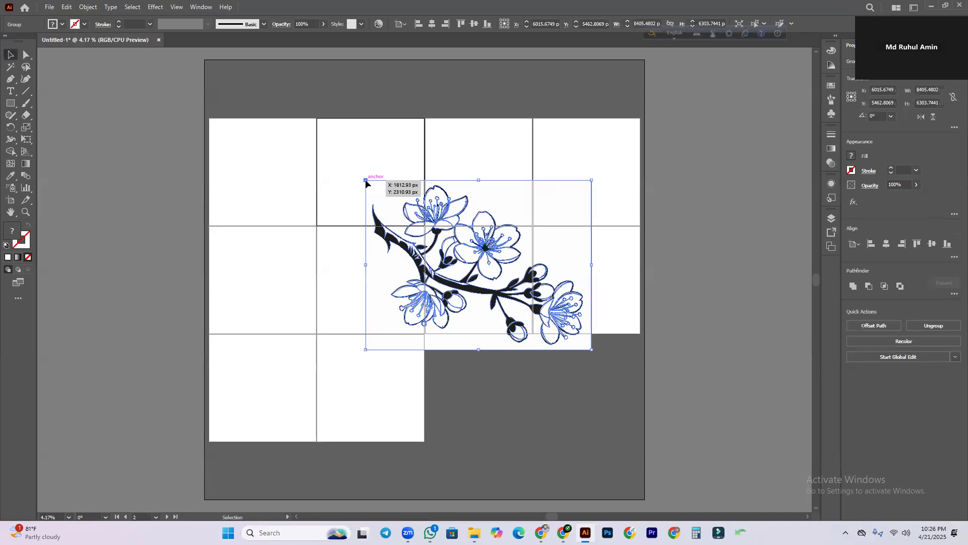
Scale the stacked illustrations down to about 3052 x 2289 px and spread them over the empty canvas around the last artboards.
drag(345, 139, 522, 356)
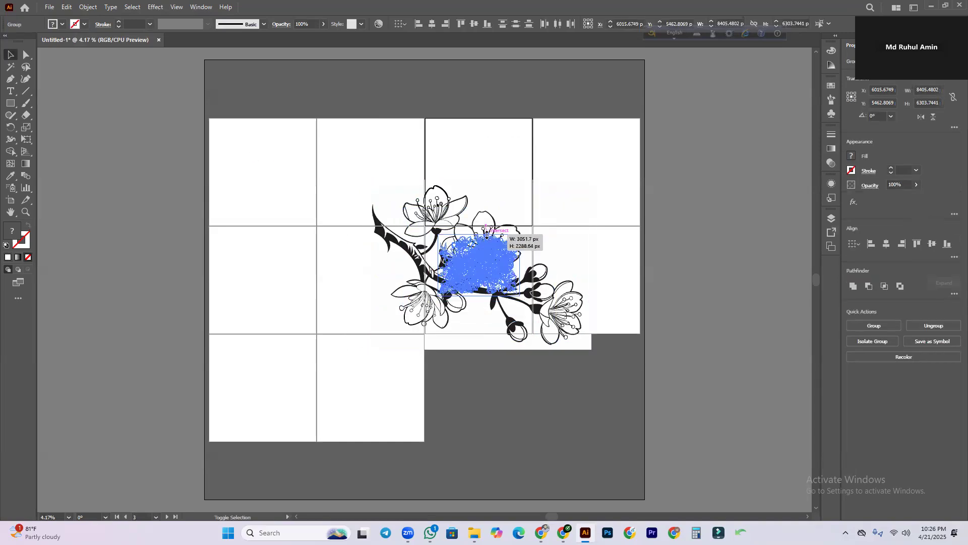
drag(479, 262, 355, 293)
key(ctrl+shift+a)
drag(504, 424, 462, 372)
key(ctrl+shift+a)
drag(397, 306, 369, 402)
drag(370, 403, 410, 434)
scroll(408, 384, left, 1)
scroll(408, 334, down, 3)
drag(428, 307, 448, 310)
drag(495, 248, 492, 244)
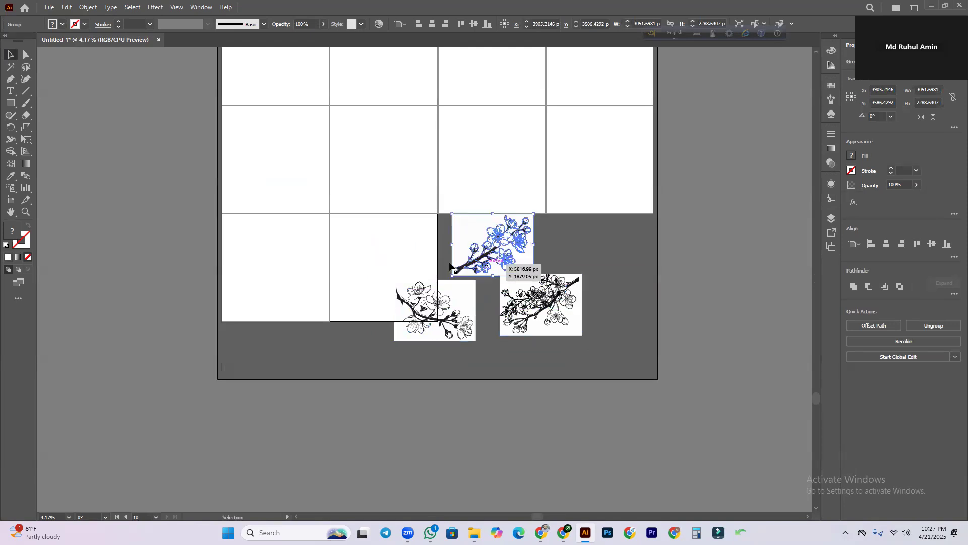
Move one cherry blossom illustration onto each of the four artboards in the first row.
scroll(405, 332, up, 2)
scroll(406, 348, up, 1)
drag(442, 378, 284, 124)
drag(487, 319, 379, 132)
drag(523, 344, 488, 90)
mouse_move(510, 126)
mouse_down()
mouse_move(580, 315)
mouse_move(600, 325)
mouse_move(499, 216)
mouse_move(496, 110)
mouse_move(506, 130)
mouse_up()
Distribute further illustrations onto the second-row artboards and the ninth artboard, one per artboard.
drag(557, 346, 605, 218)
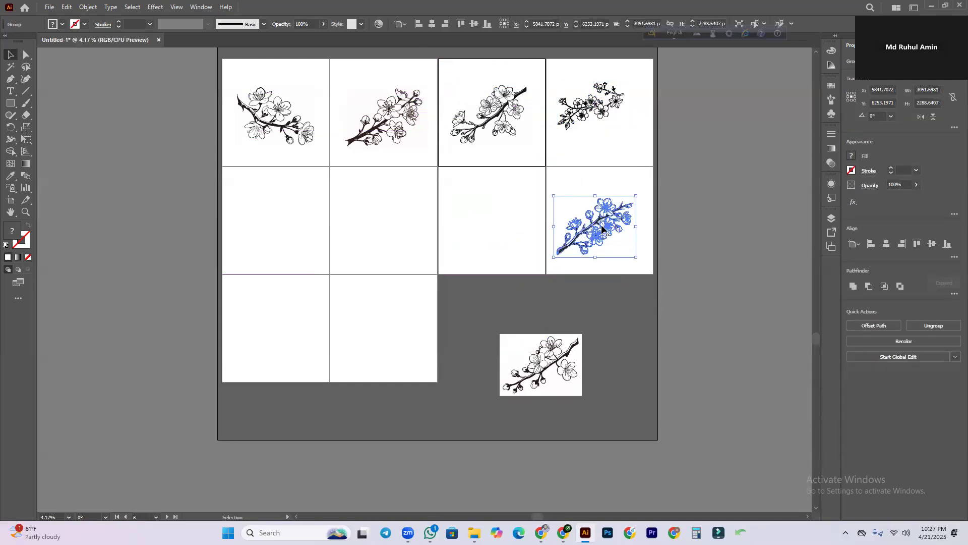
double_click(604, 218)
drag(542, 368, 491, 283)
double_click(491, 287)
drag(524, 373, 262, 325)
drag(504, 343, 414, 289)
Ungroup the illustration left on the empty canvas beside the last artboards and delete its white background rectangle.
drag(453, 320, 520, 339)
right_click(527, 325)
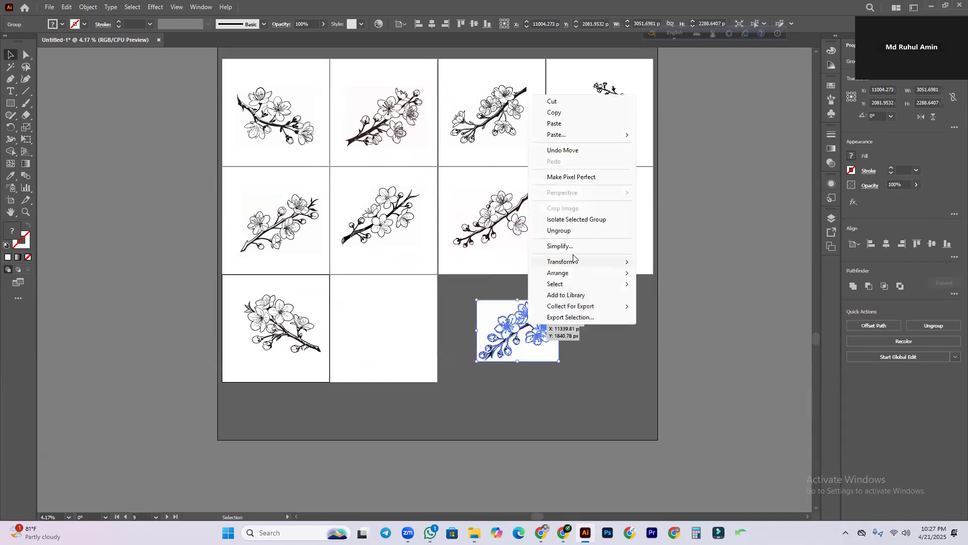
click(564, 236)
click(544, 361)
drag(544, 360, 583, 406)
key(Delete)
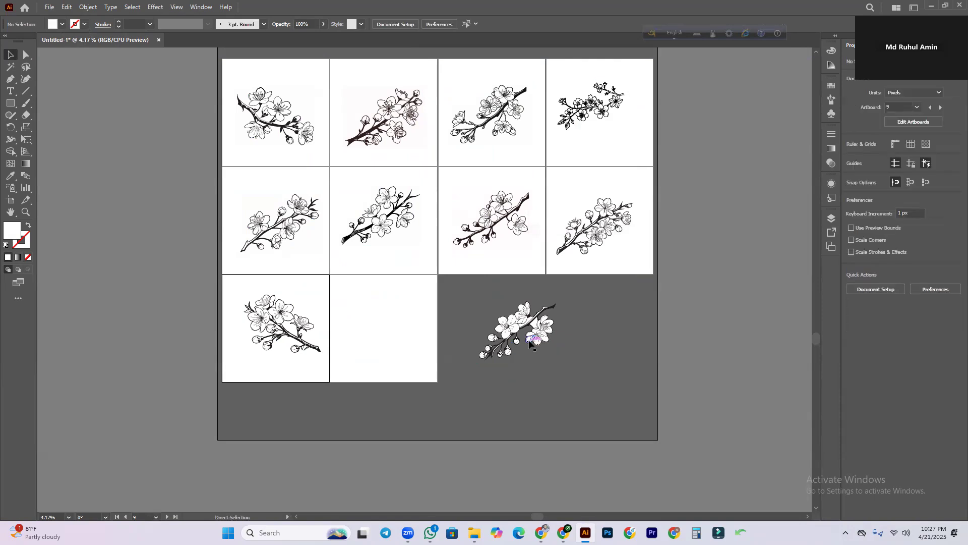
Move the two white filler shapes between the branch and blossoms out below the ungrouped illustration.
scroll(545, 343, up, 3)
drag(538, 321, 573, 390)
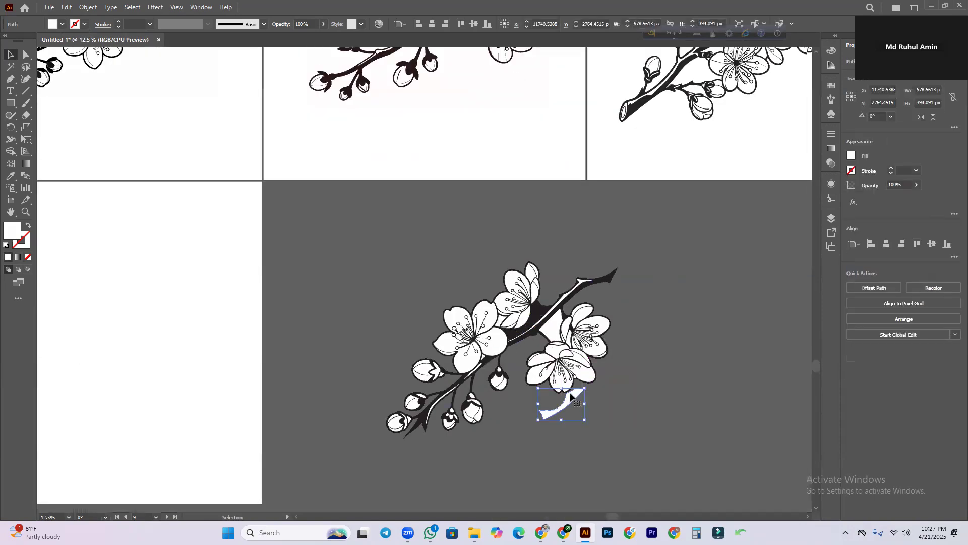
click(615, 415)
drag(551, 330, 603, 414)
click(697, 443)
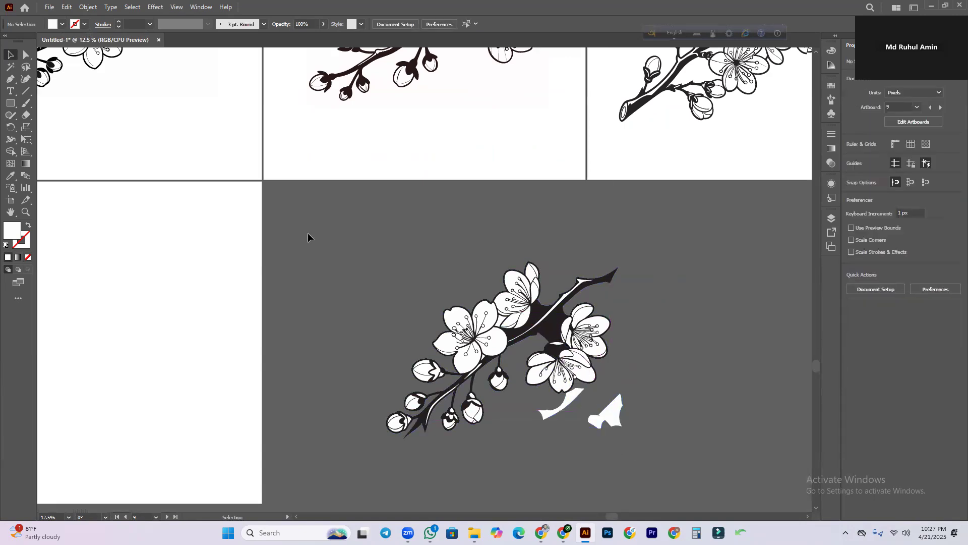
Select the remaining shapes of the ungrouped branch and set their fill to red FF0000.
click(473, 410)
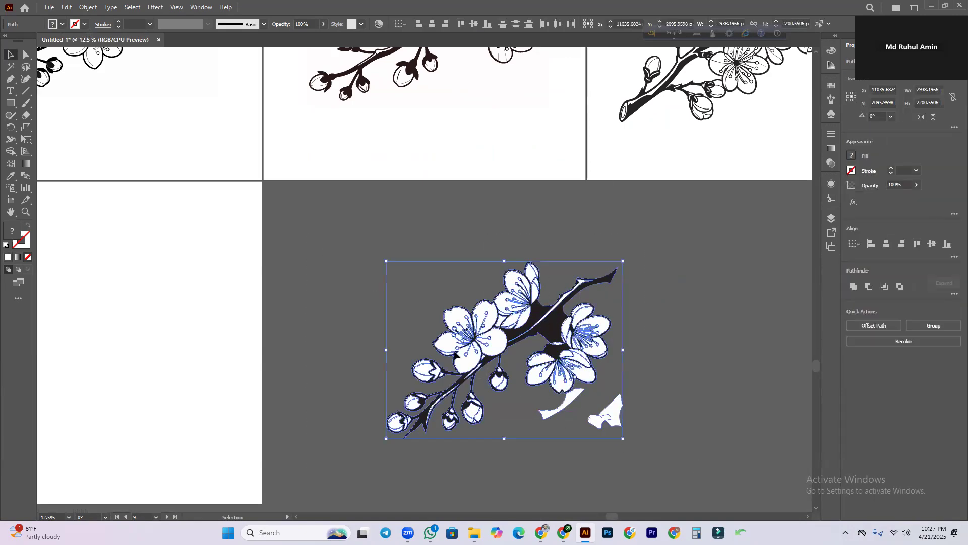
double_click(17, 235)
text(ff0000)
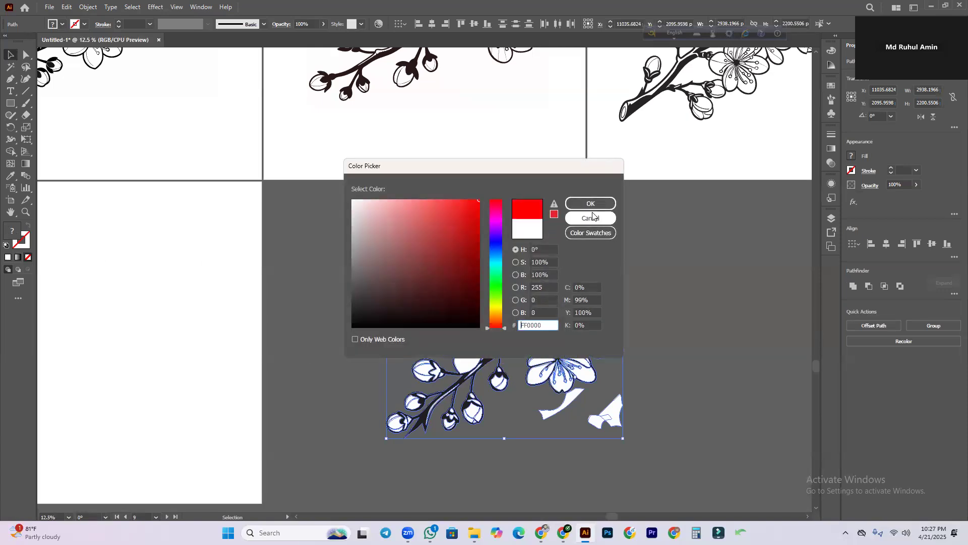
click(590, 203)
Undo the red fill, the moved filler shapes and the background removal on the ungrouped illustration.
key(ctrl+z)
key(ctrl+z)
key(ctrl+z)
key(ctrl+z)
key(ctrl+z)
key(ctrl+z)
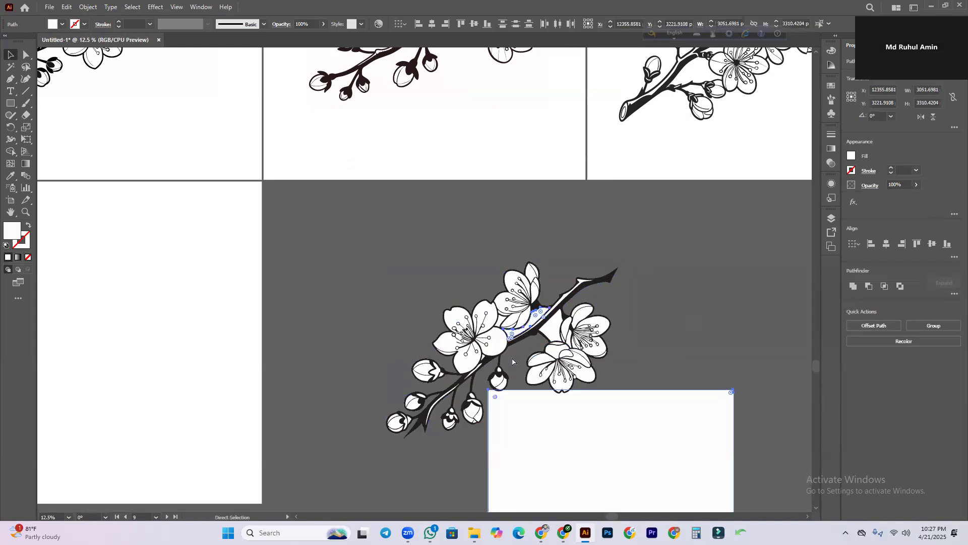
key(ctrl+z)
key(v)
scroll(635, 395, down, 2)
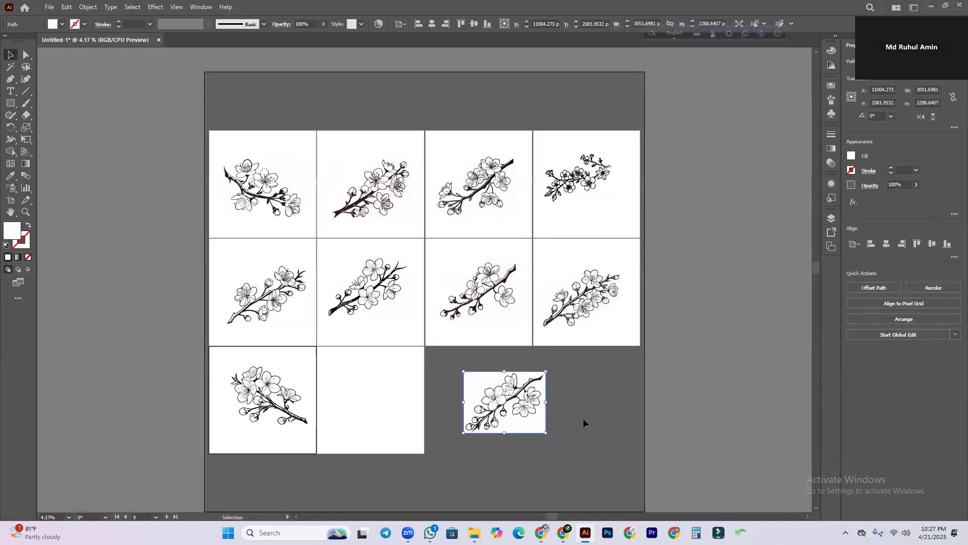
Restore the last illustration as a group and move it onto the empty tenth artboard.
click(584, 421)
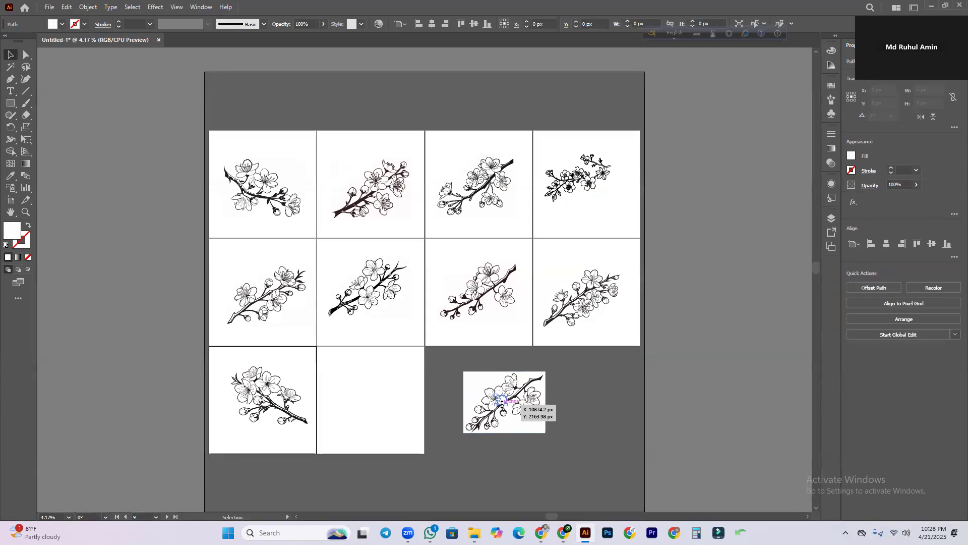
key(ctrl+a)
click(571, 420)
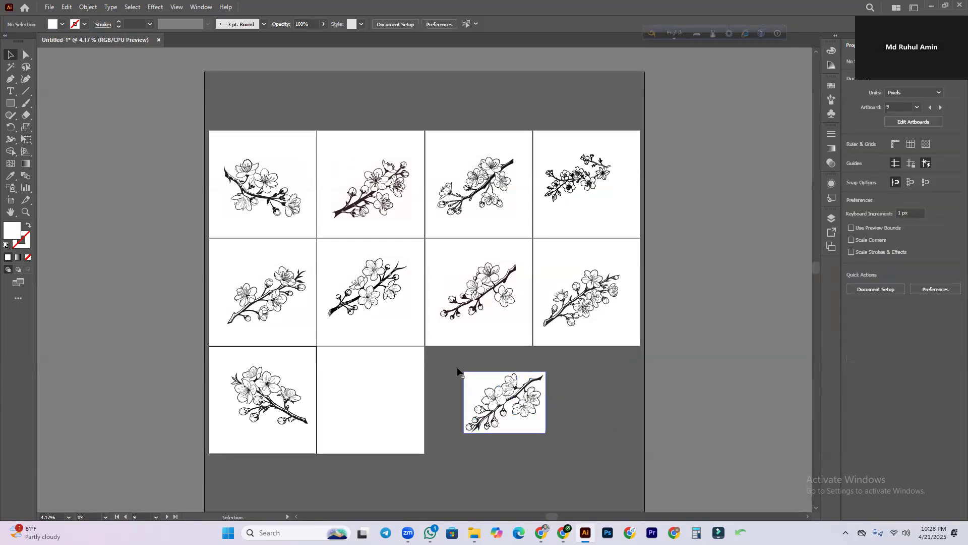
key(ctrl+a)
click(587, 432)
drag(497, 424, 378, 413)
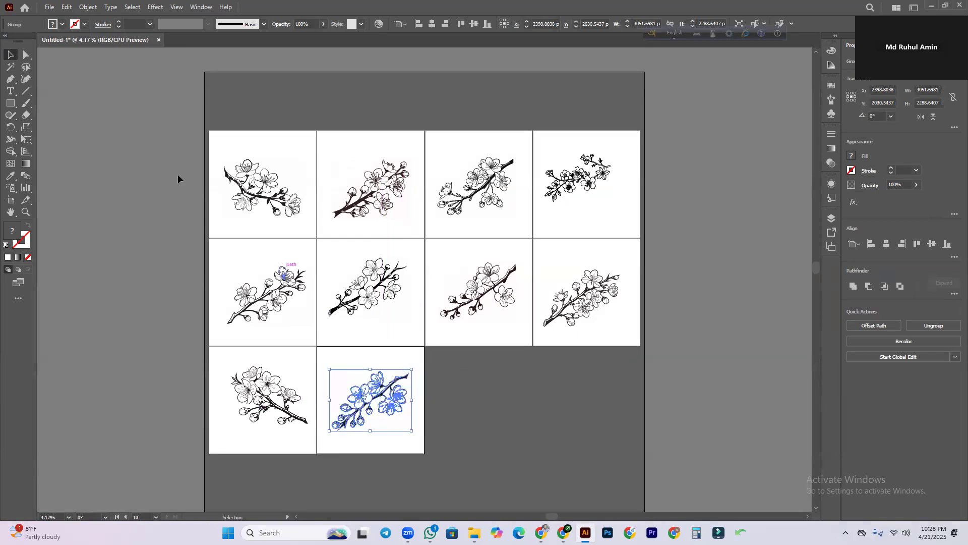
Apply the Divide pathfinder to all ten illustrations and ungroup the result.
key(ctrl+a)
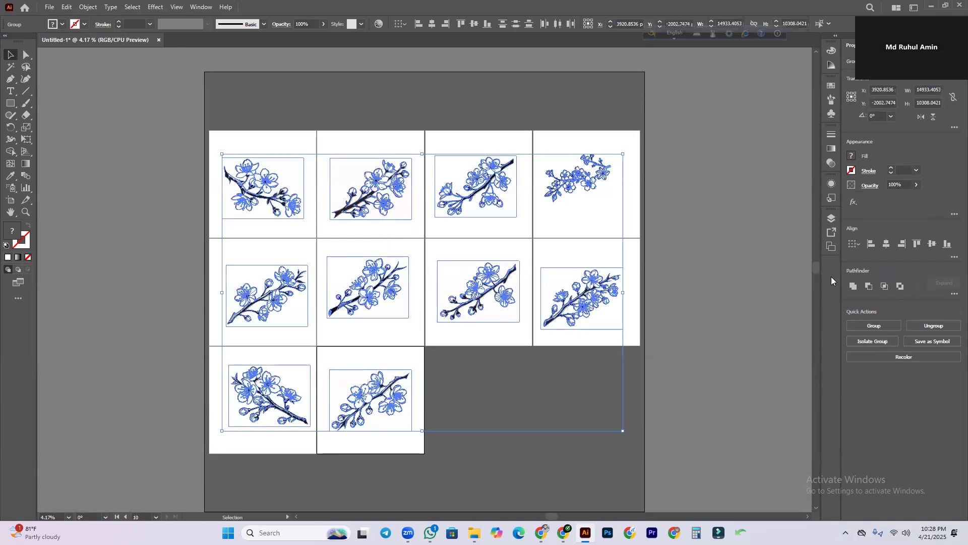
click(953, 295)
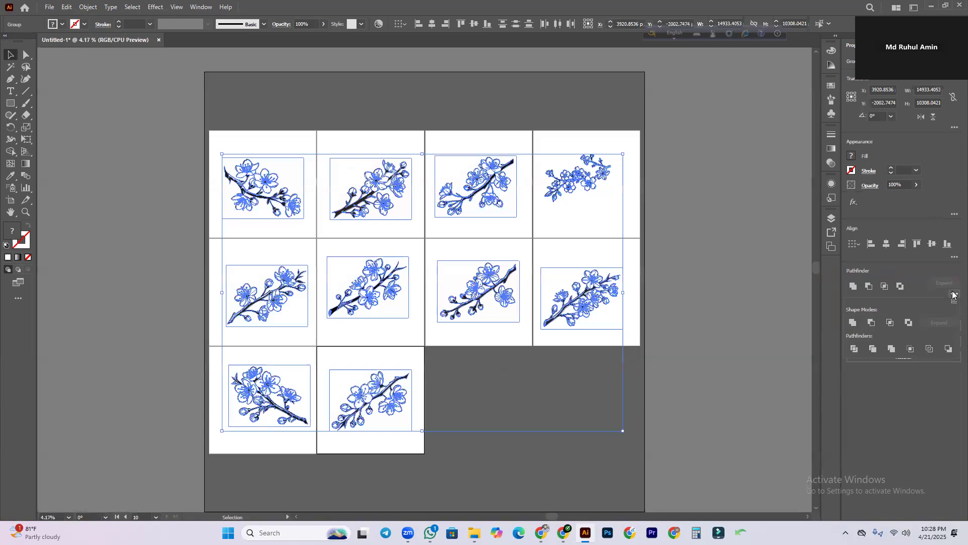
click(853, 349)
right_click(275, 192)
key(Escape)
click(512, 378)
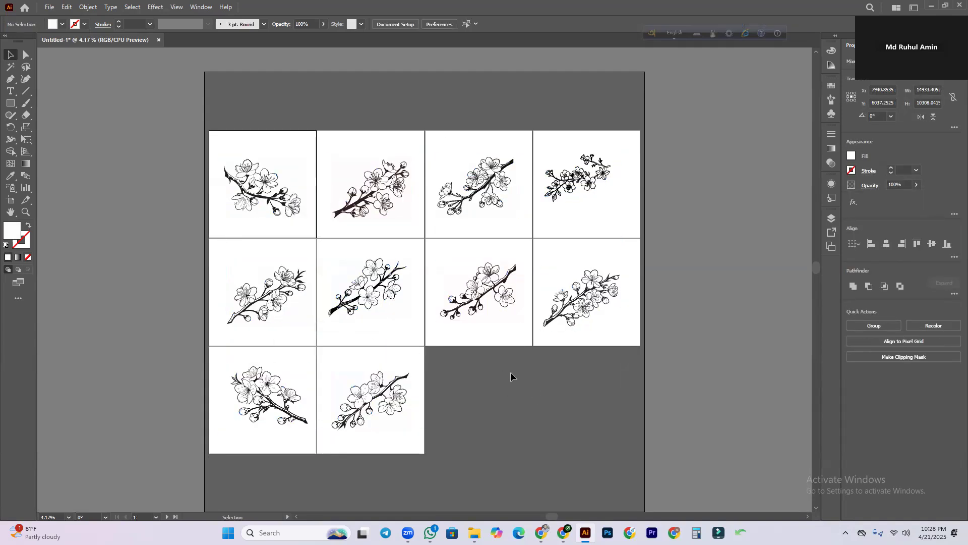
Move the white background piece of the tenth illustration off its artboard onto the empty canvas below.
drag(400, 407, 493, 432)
drag(383, 393, 495, 456)
click(566, 389)
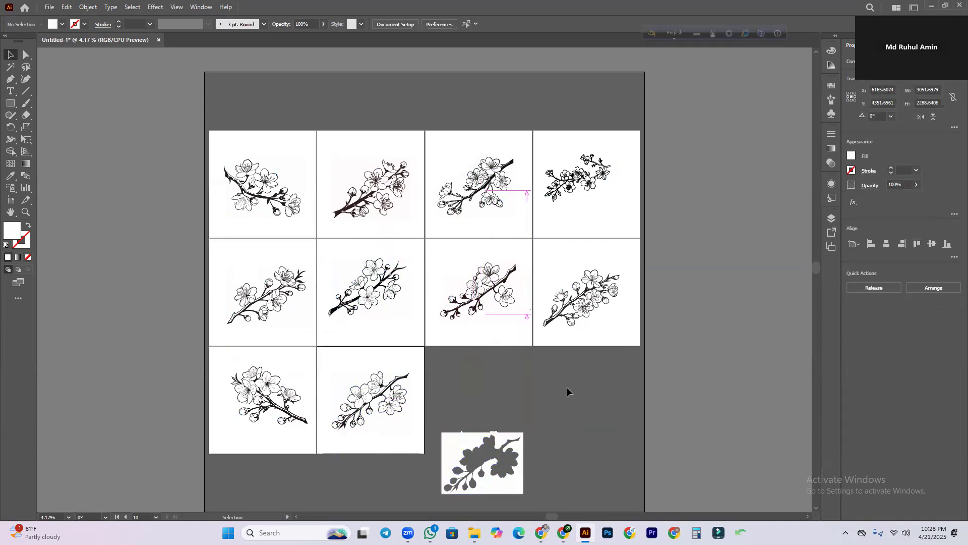
Undo the moved background piece, the ungrouping and the Divide operation, and clear the selection.
key(ctrl+z)
key(ctrl+z)
key(ctrl+z)
key(ctrl+z)
key(ctrl+z)
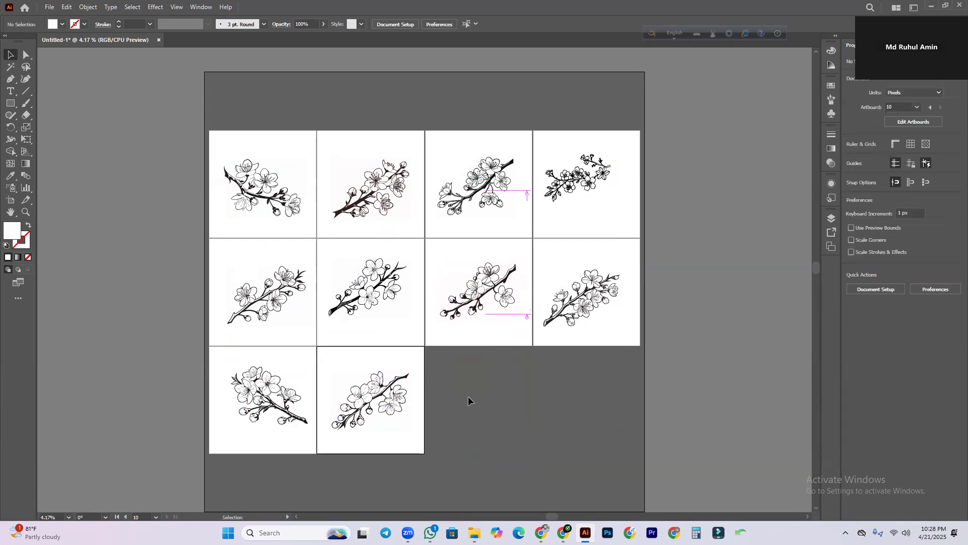
click(514, 413)
click(393, 280)
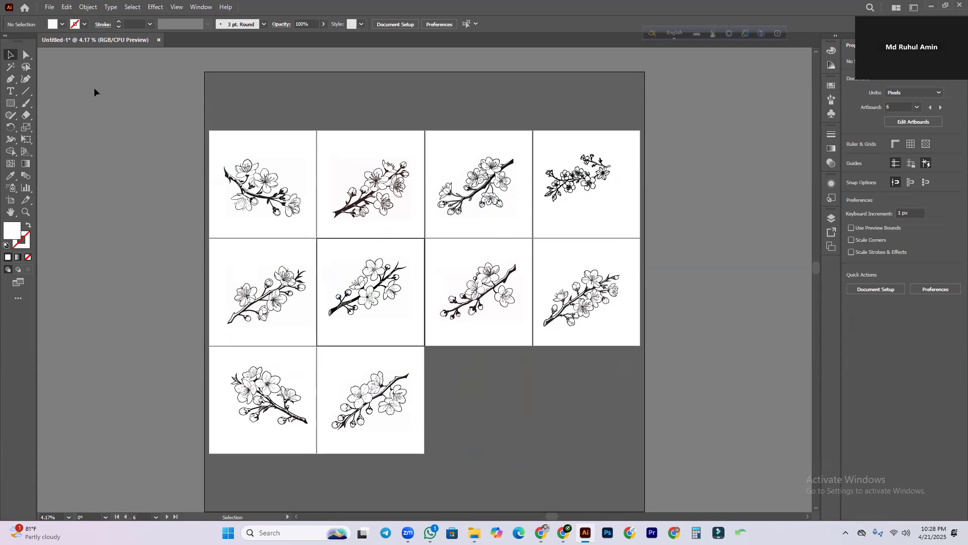
Select all objects sharing the fill colour of the first illustration's white background, check that colour, and delete them.
click(26, 55)
click(271, 165)
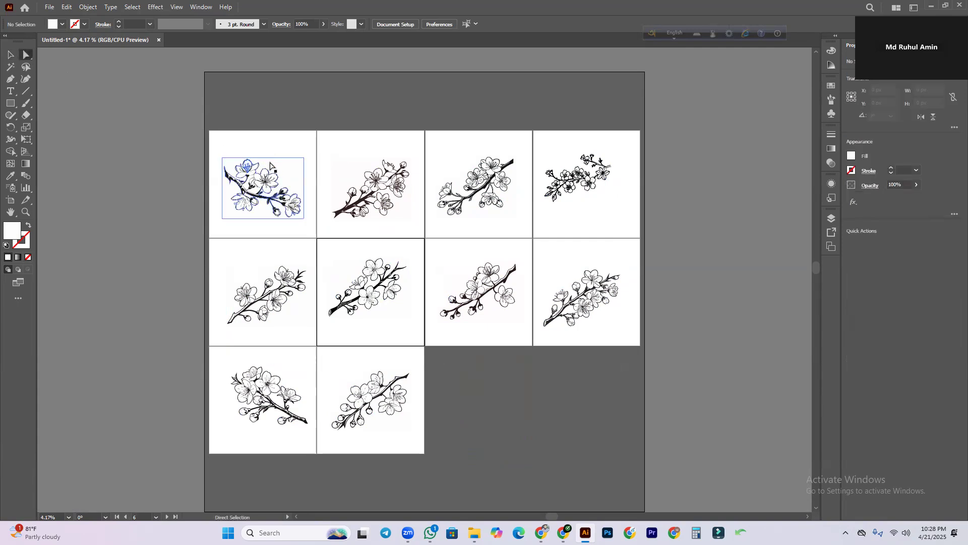
click(290, 177)
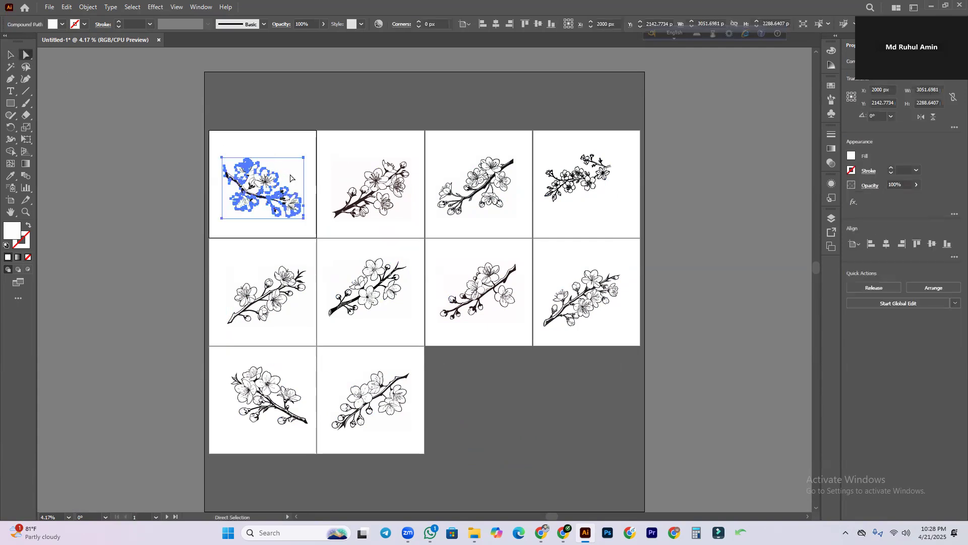
click(134, 8)
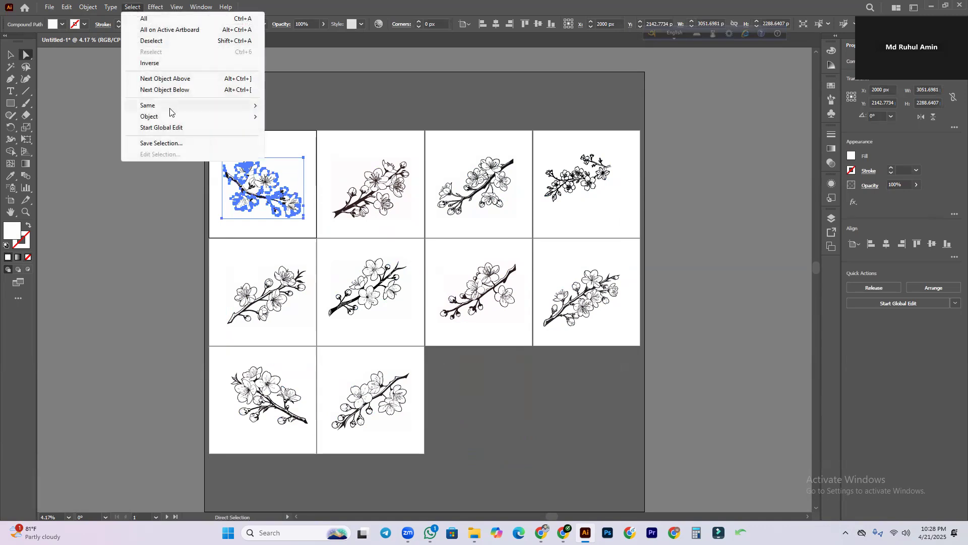
mouse_move(159, 110)
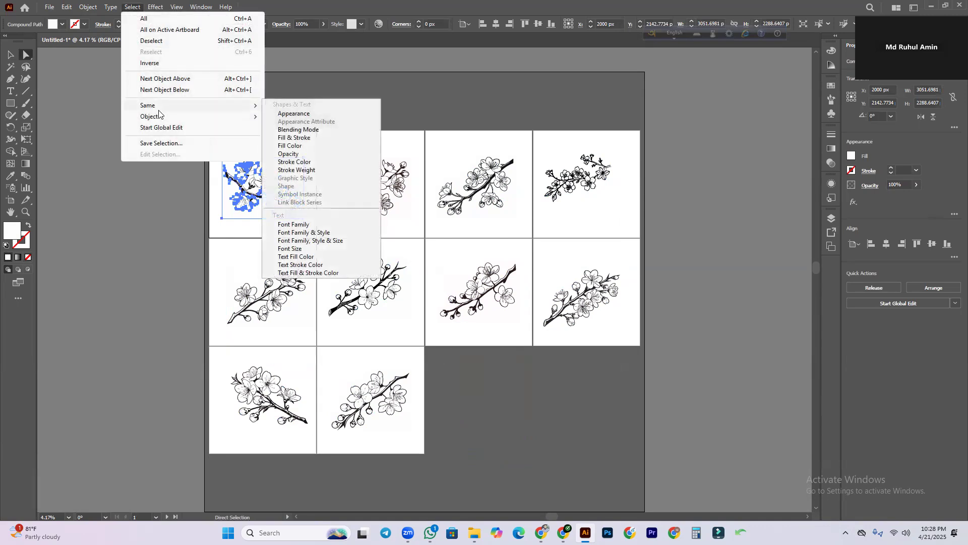
click(304, 148)
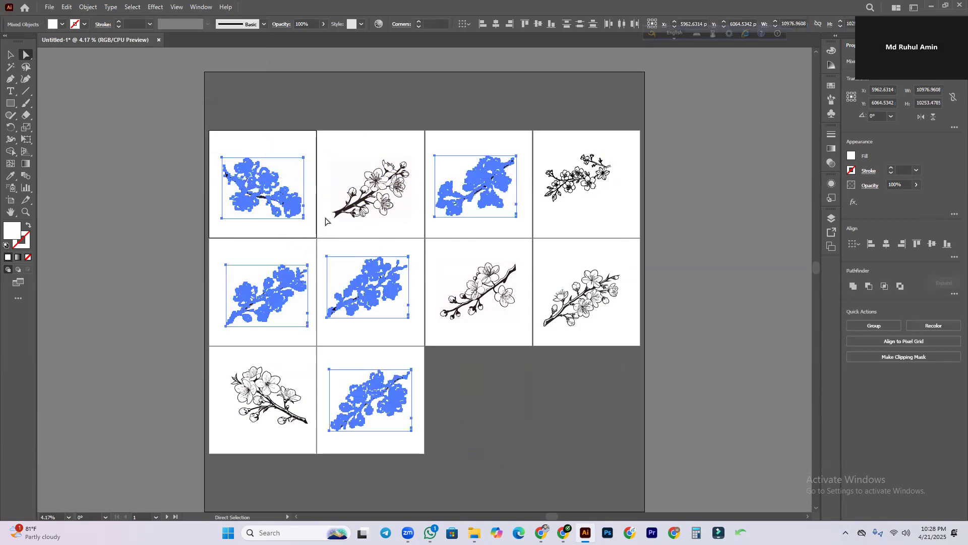
double_click(14, 229)
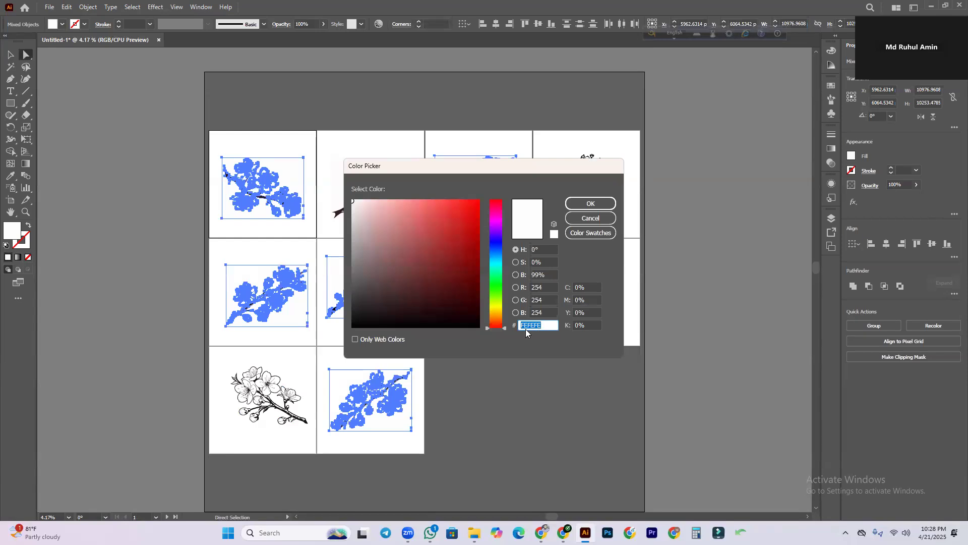
click(587, 218)
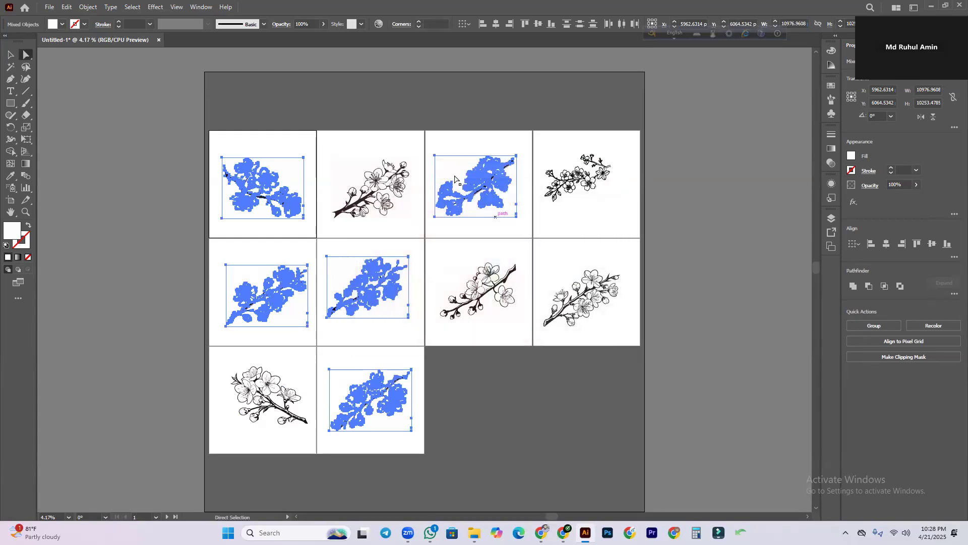
click(415, 327)
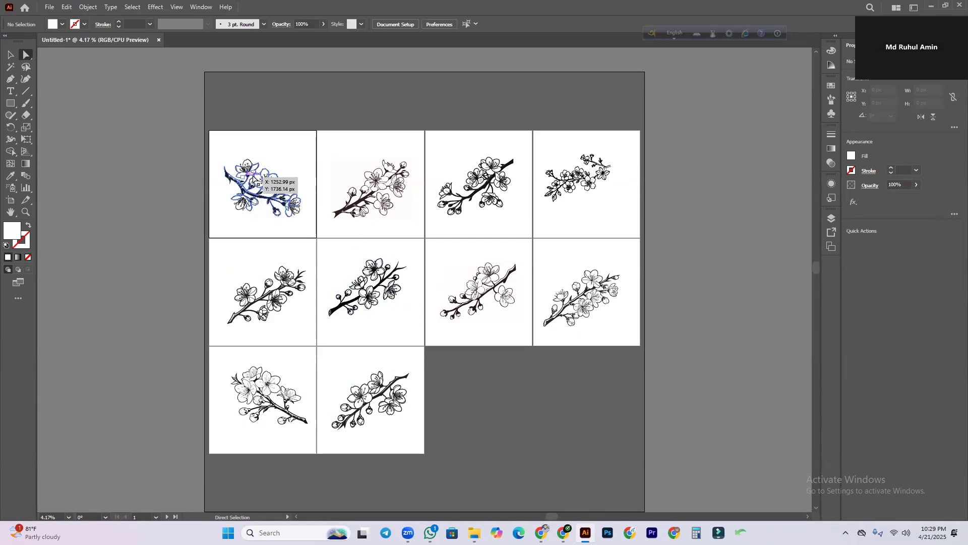
Check the fill colour of the second illustration's off-white background, then select all pieces with the same fill and delete them.
click(346, 179)
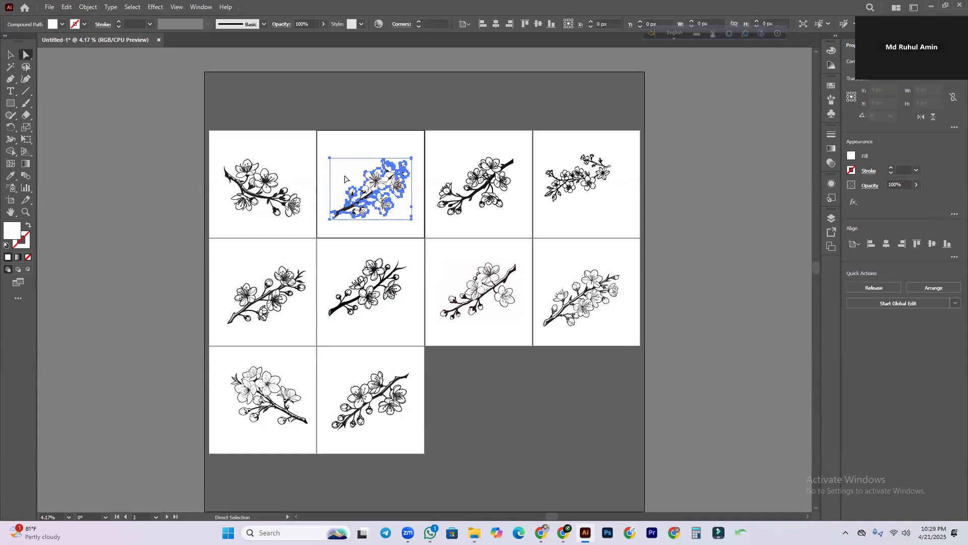
double_click(10, 233)
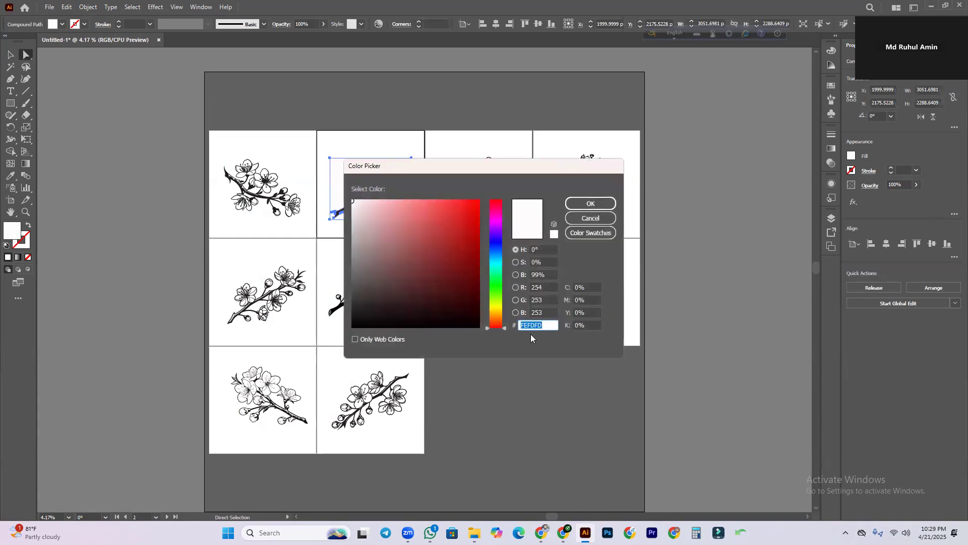
click(591, 203)
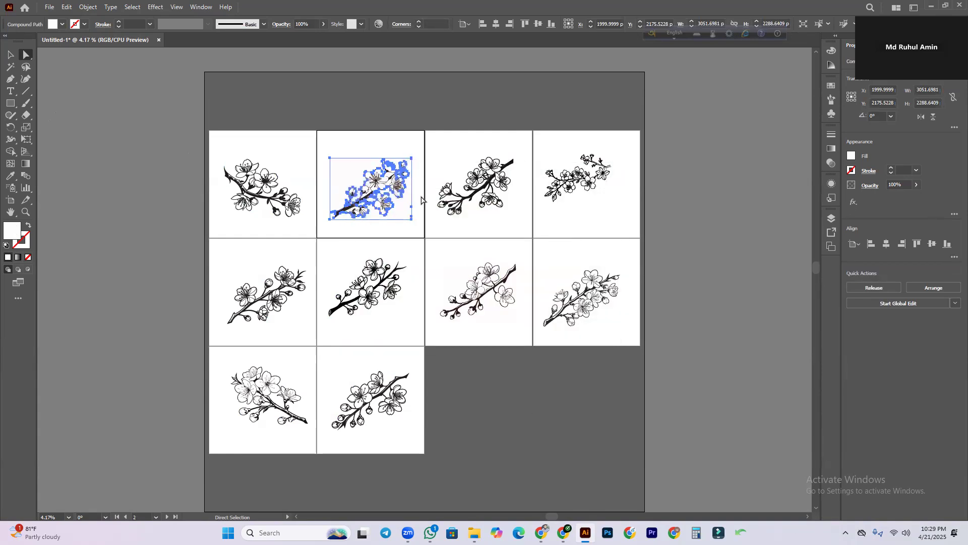
click(134, 10)
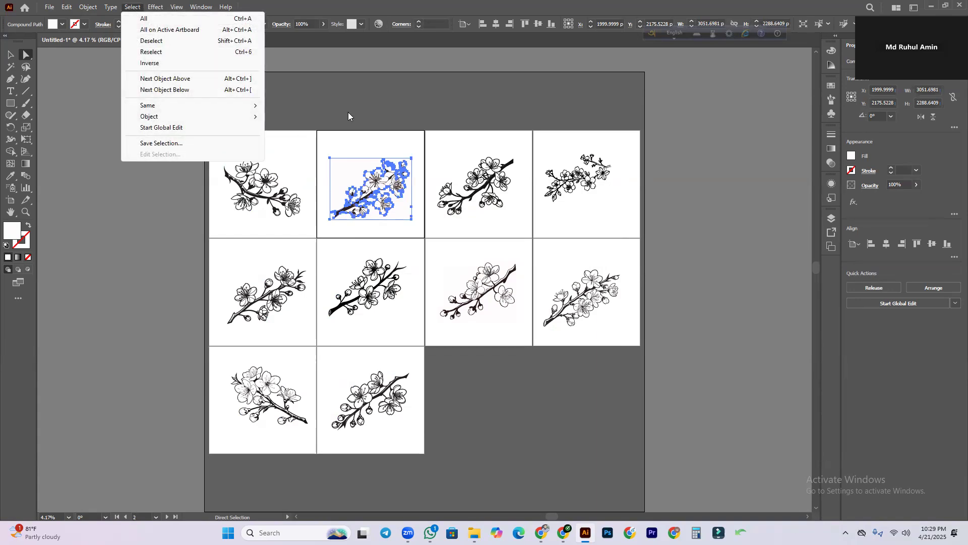
mouse_move(150, 105)
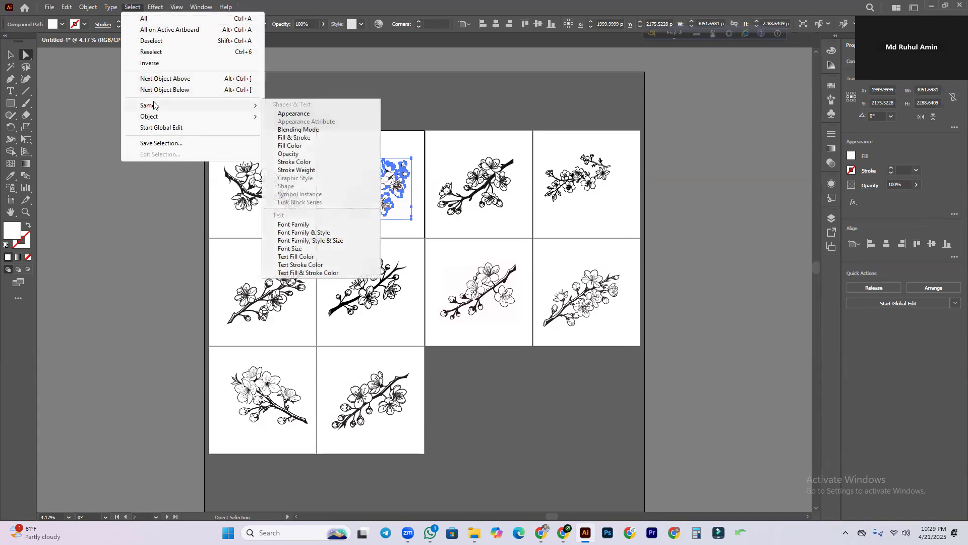
click(354, 114)
click(130, 8)
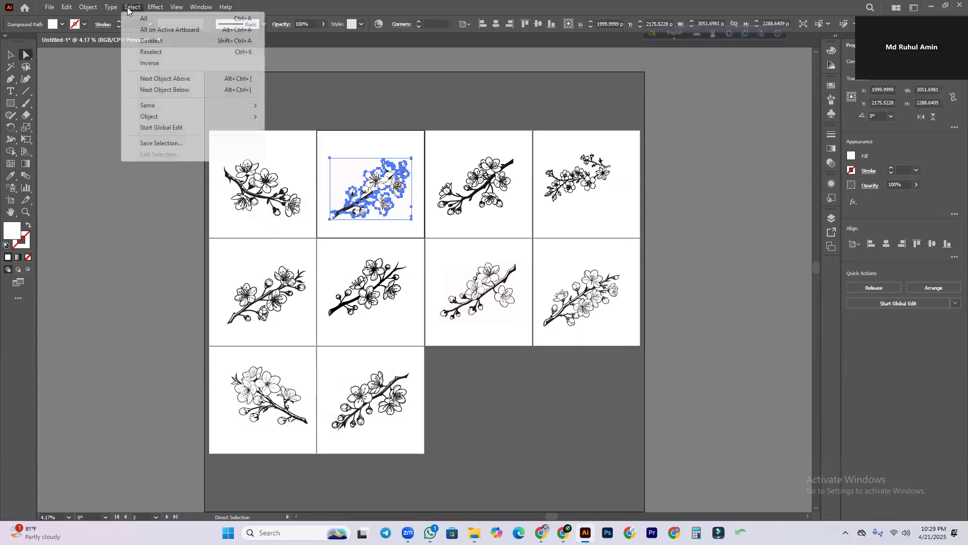
mouse_move(165, 107)
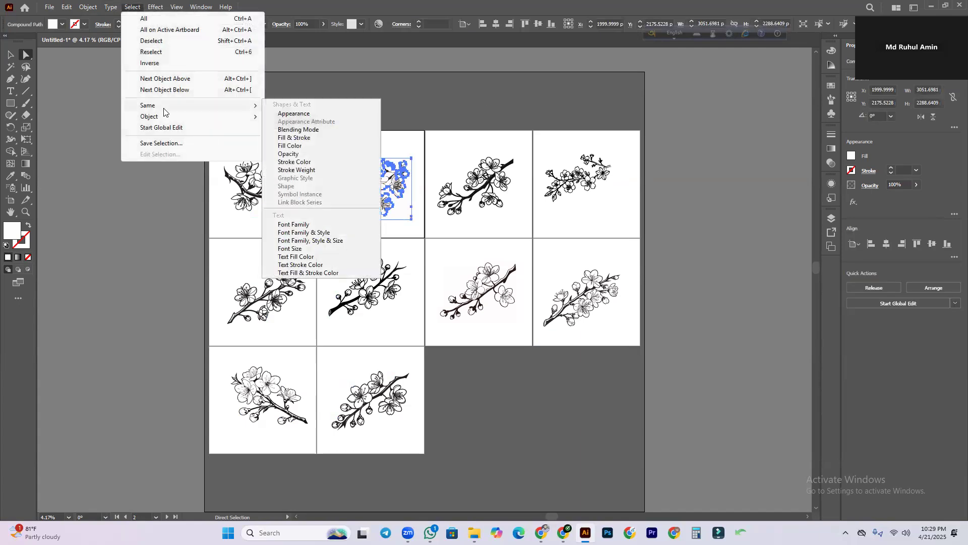
click(468, 111)
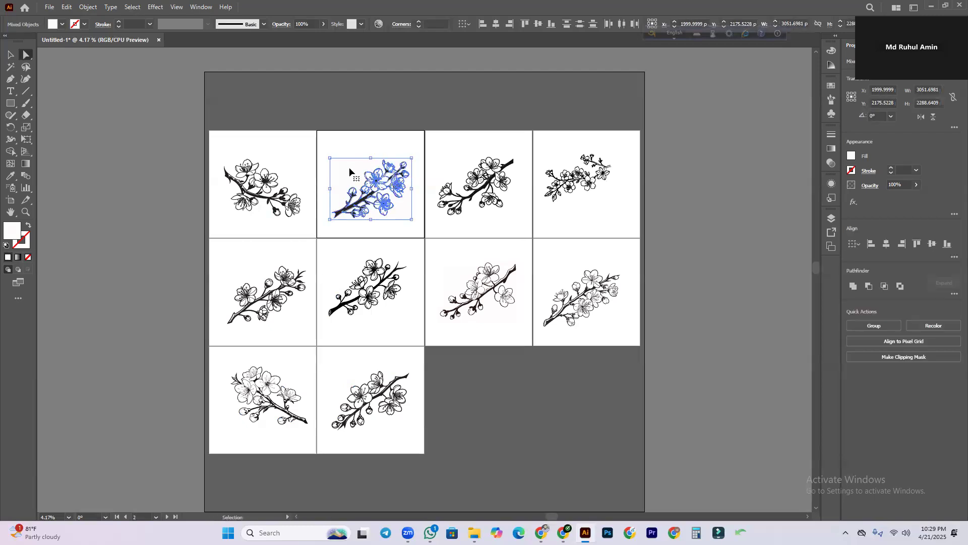
click(353, 157)
click(480, 218)
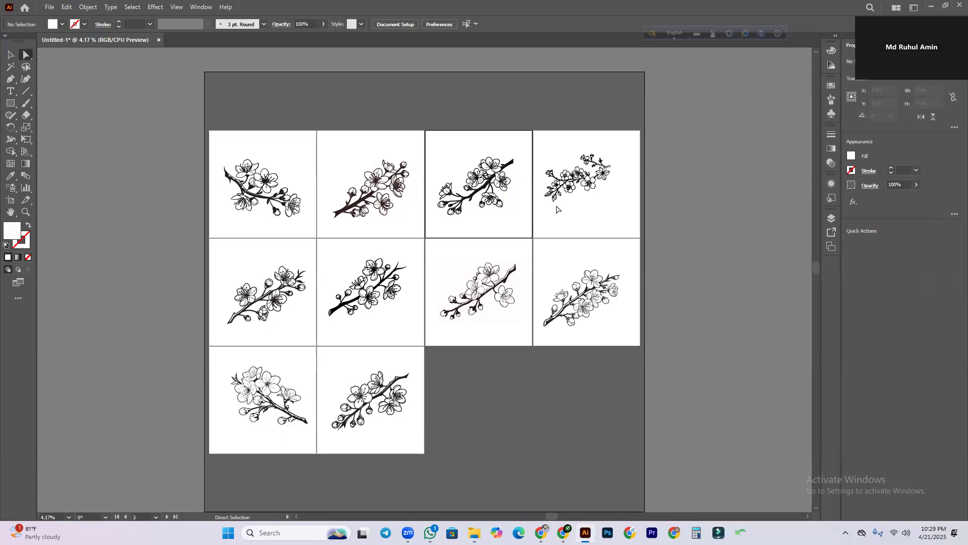
Select and delete the white pieces with matching fill colour in the seventh, eighth and ninth illustrations.
click(500, 320)
key(ctrl+alt+shift+8)
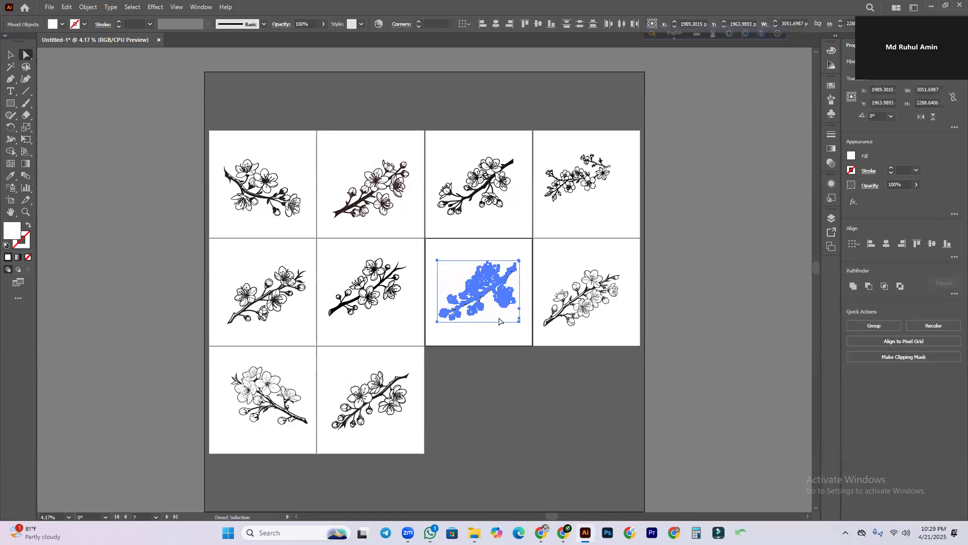
click(499, 320)
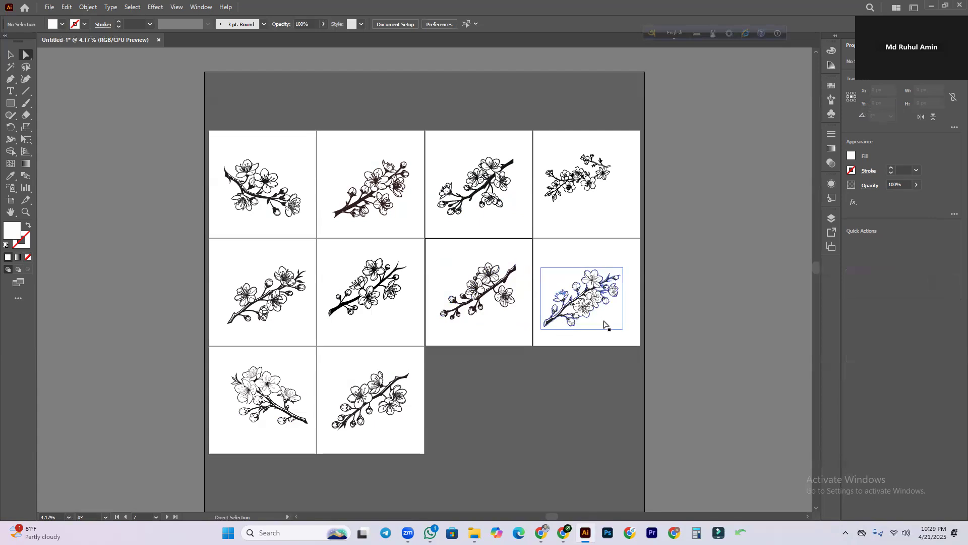
click(604, 324)
key(ctrl+alt+shift+8)
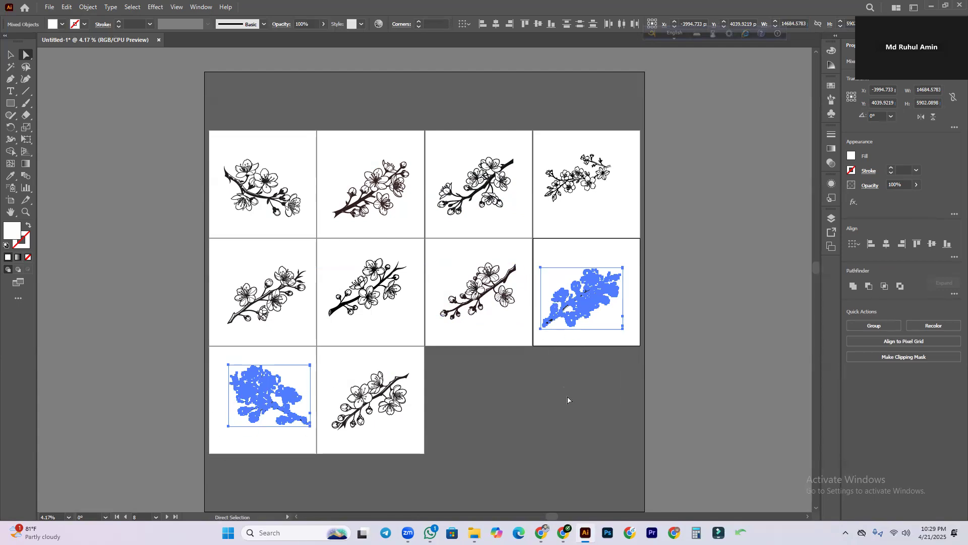
click(521, 373)
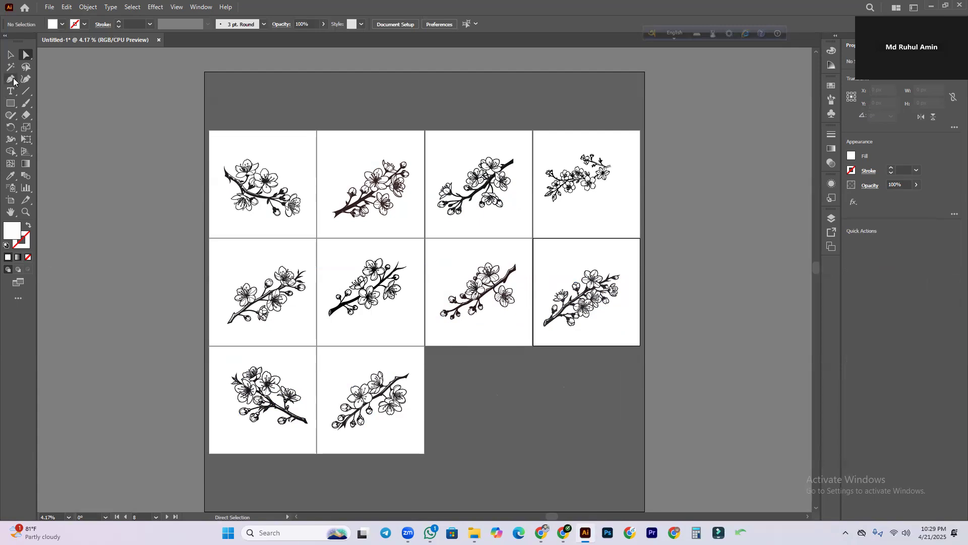
Select all remaining pieces of the first illustration and group them.
click(9, 53)
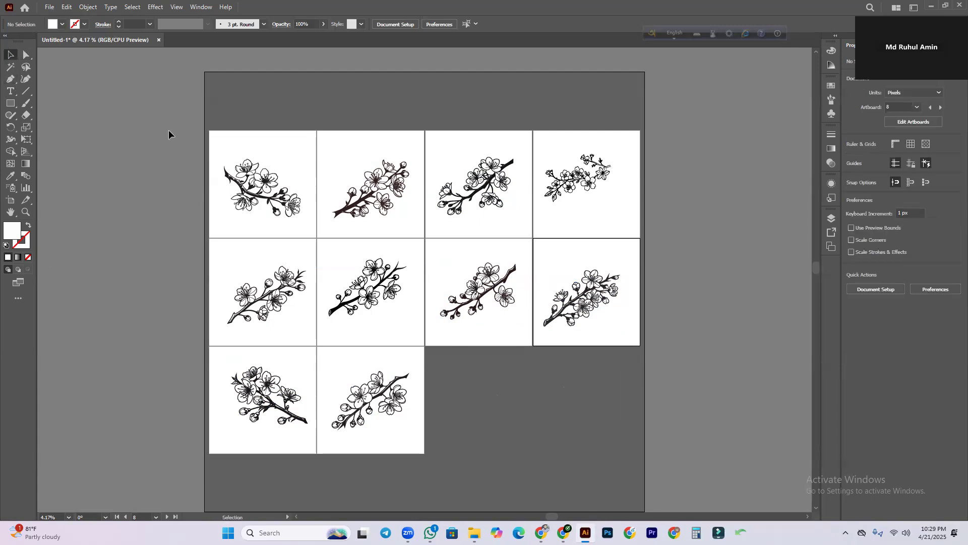
click(212, 140)
click(223, 164)
click(230, 91)
drag(198, 137, 308, 231)
key(a)
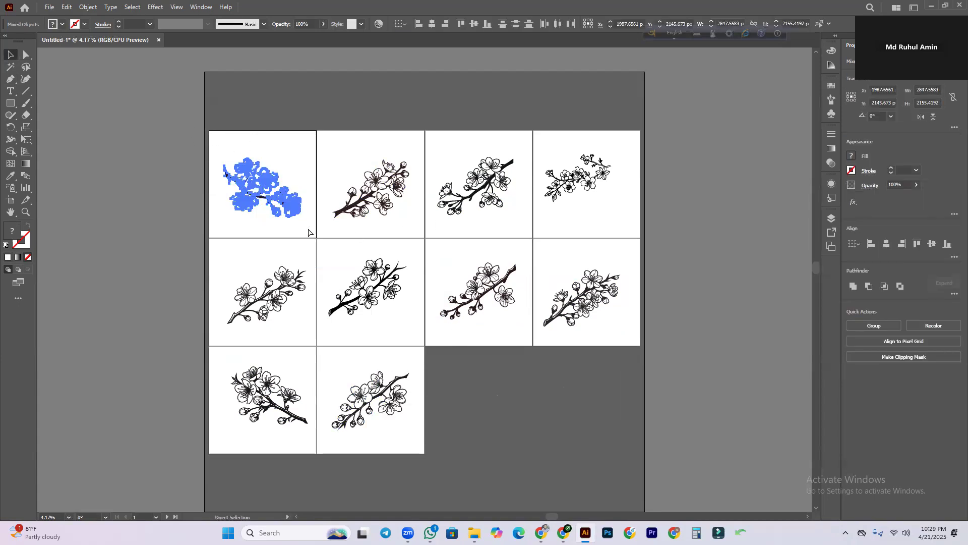
key(ctrl+g)
key(v)
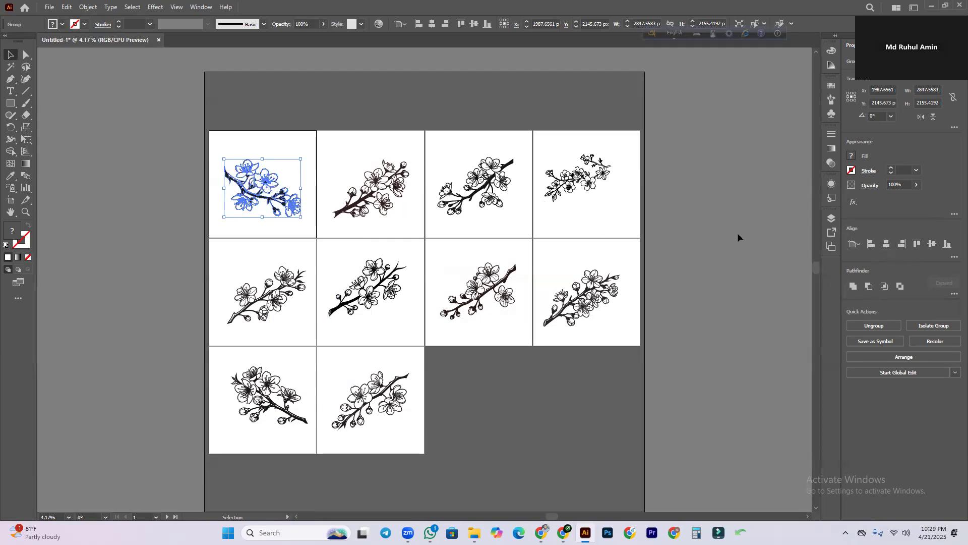
Center the grouped first illustration horizontally and vertically on its artboard.
click(886, 244)
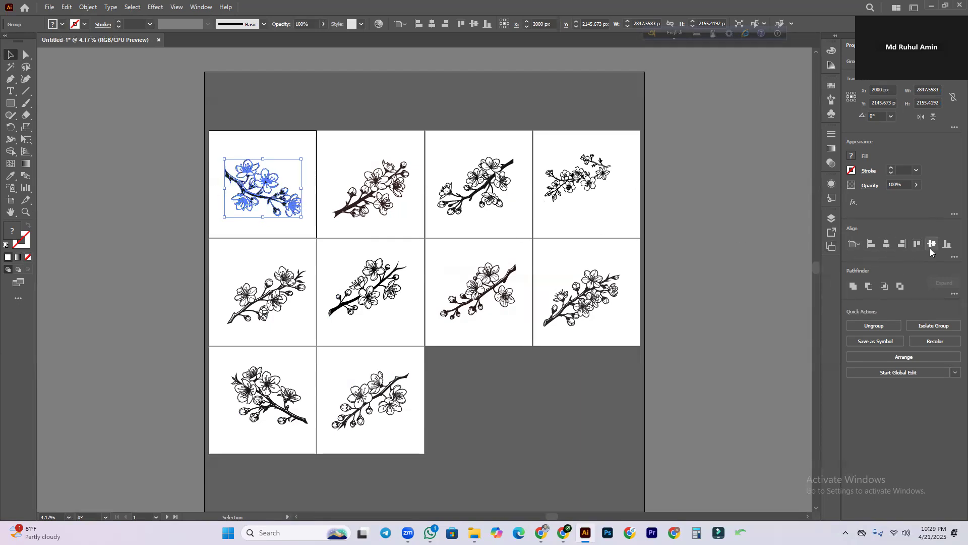
click(930, 249)
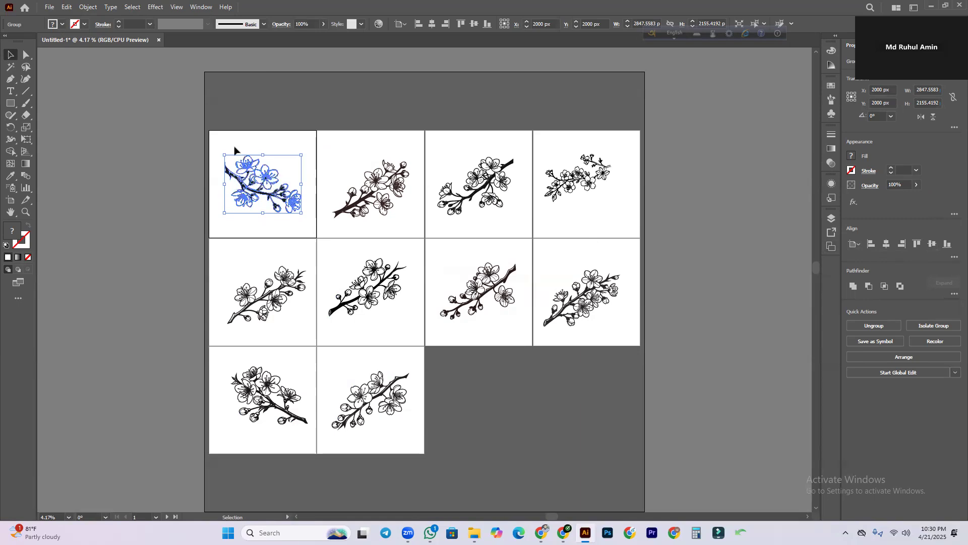
drag(216, 111, 290, 192)
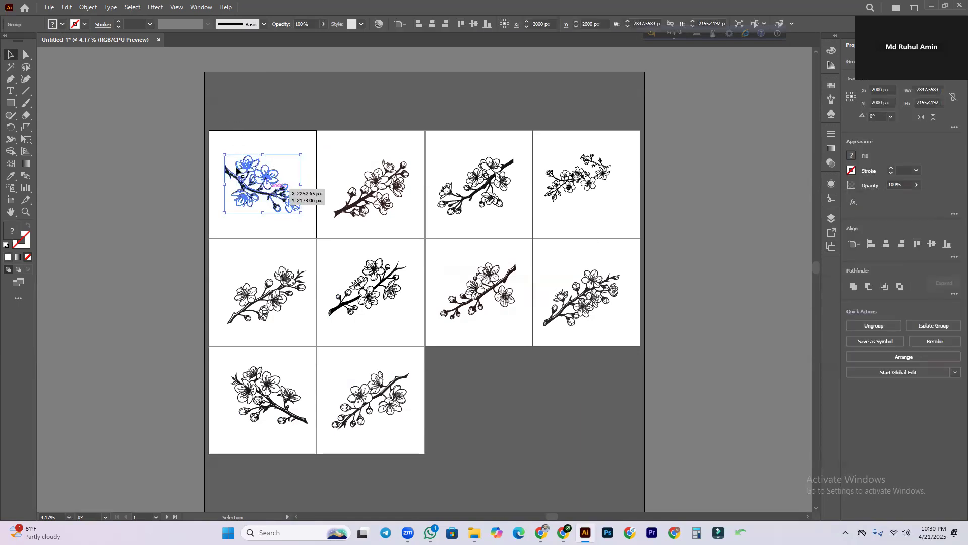
click(216, 132)
drag(216, 133, 309, 214)
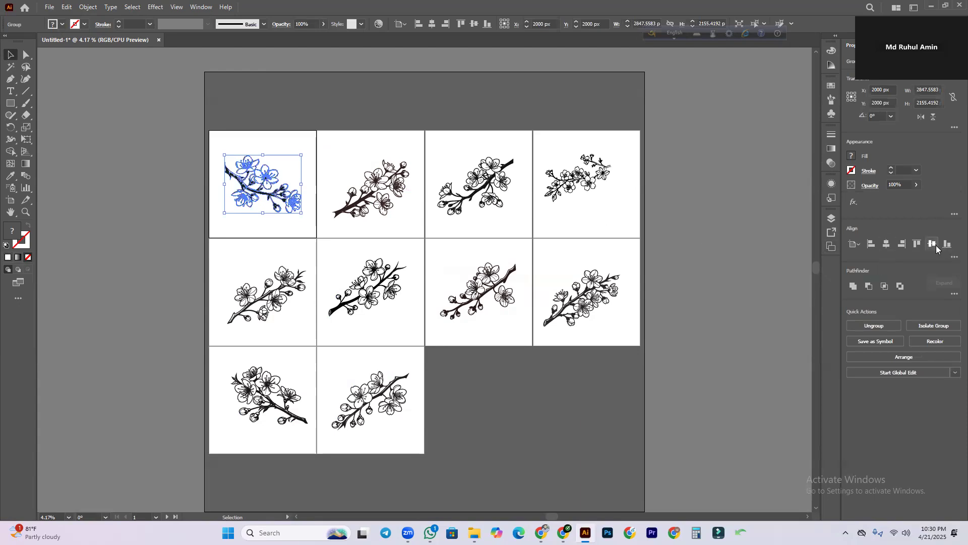
Center the second and third illustrations horizontally and vertically on their artboards.
drag(327, 137, 413, 231)
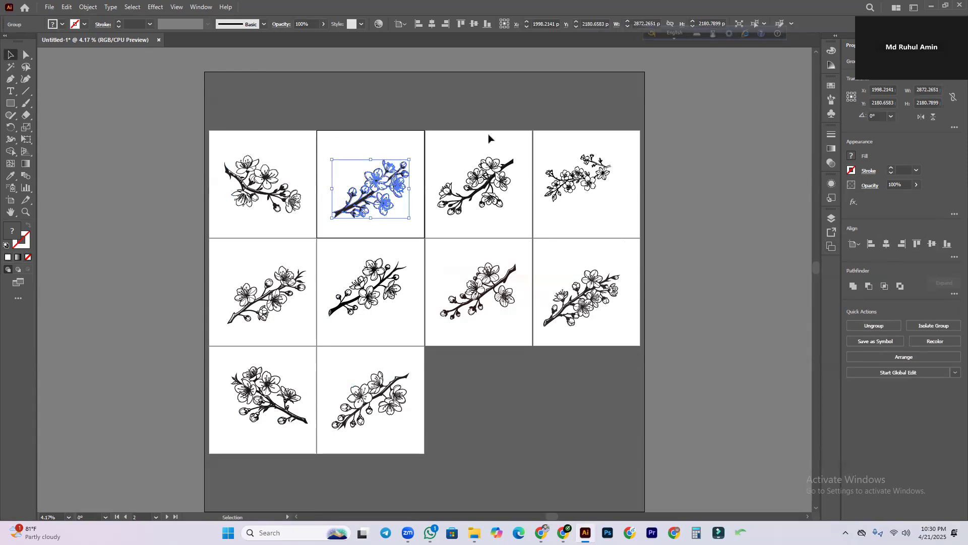
click(886, 244)
click(930, 244)
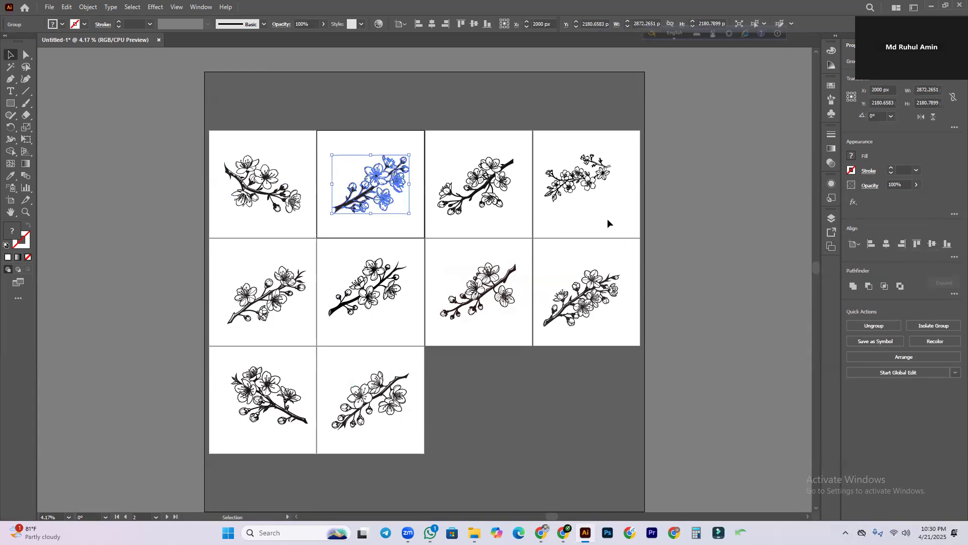
drag(430, 140, 525, 232)
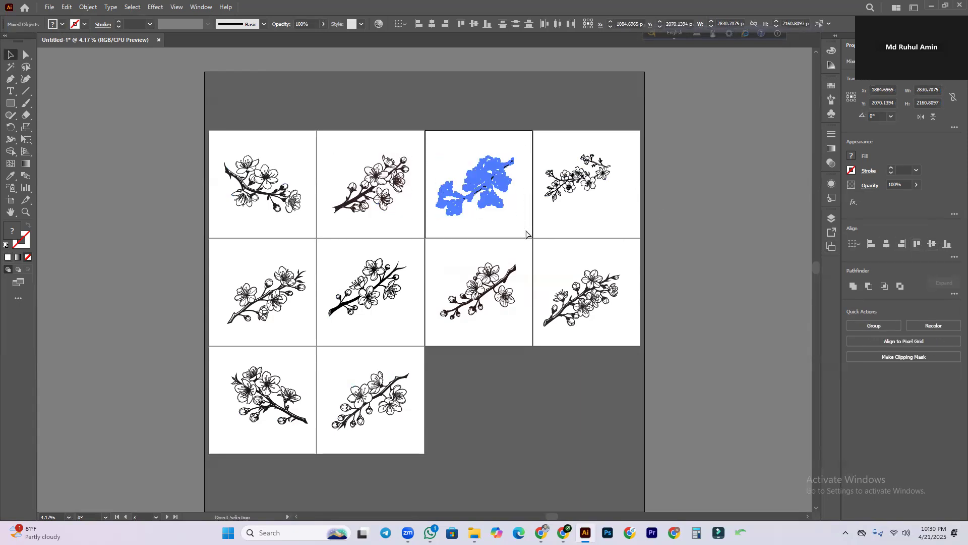
click(887, 244)
click(932, 244)
Try to center the eighth illustration's ungrouped pieces horizontally and vertically.
drag(535, 136, 631, 218)
click(545, 249)
drag(537, 242, 639, 349)
click(885, 245)
click(932, 245)
Move the eighth illustration's black branch outline off its artboard onto the empty canvas on the right.
click(612, 319)
scroll(590, 316, up, 2)
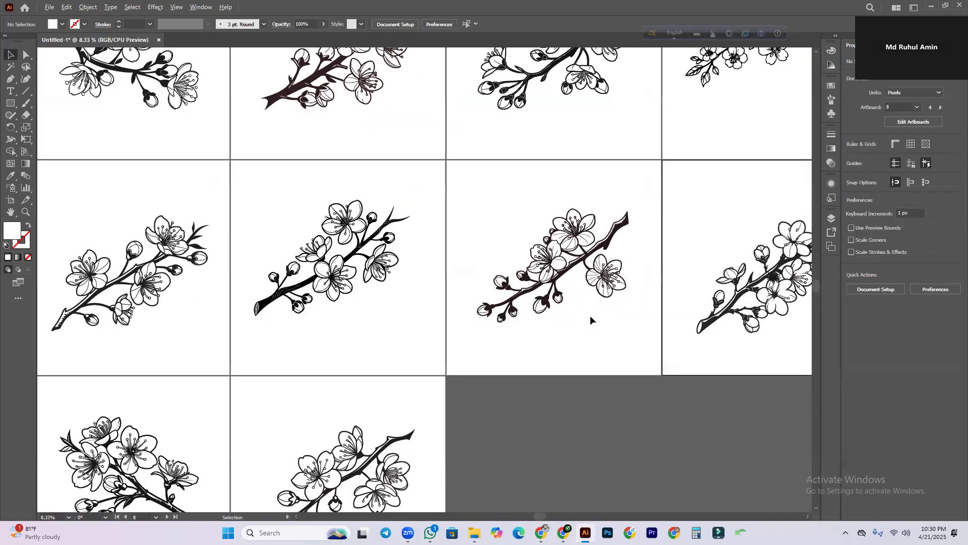
scroll(640, 343, up, 1)
drag(444, 269, 689, 306)
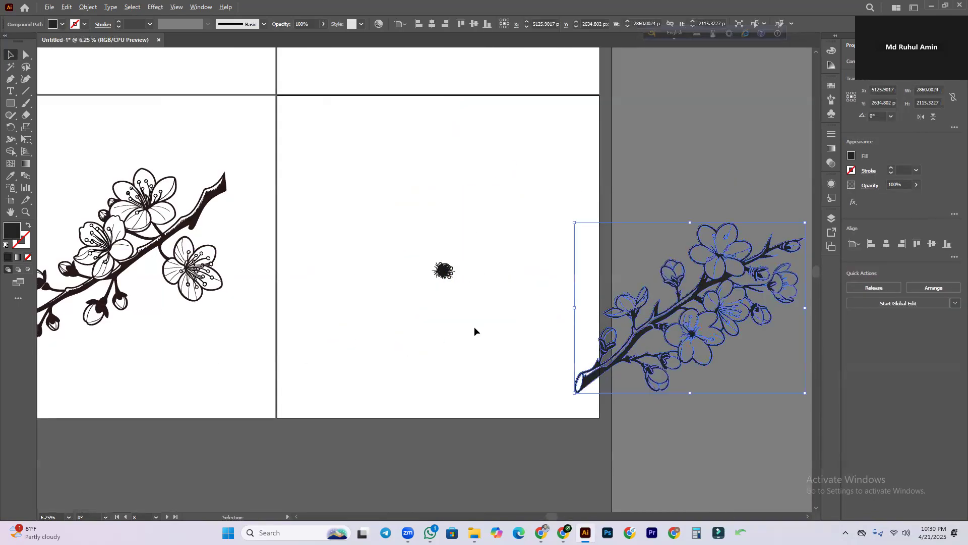
Undo the branch outline's move and the alignment of the eighth illustration's pieces.
key(ctrl+alt+0)
click(586, 385)
key(ctrl+z)
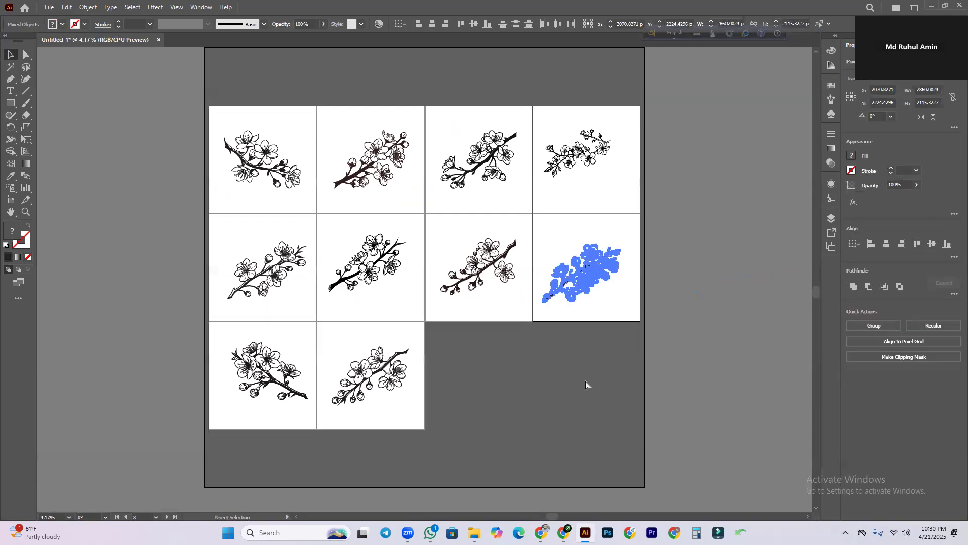
key(ctrl+z)
click(593, 354)
key(ctrl+z)
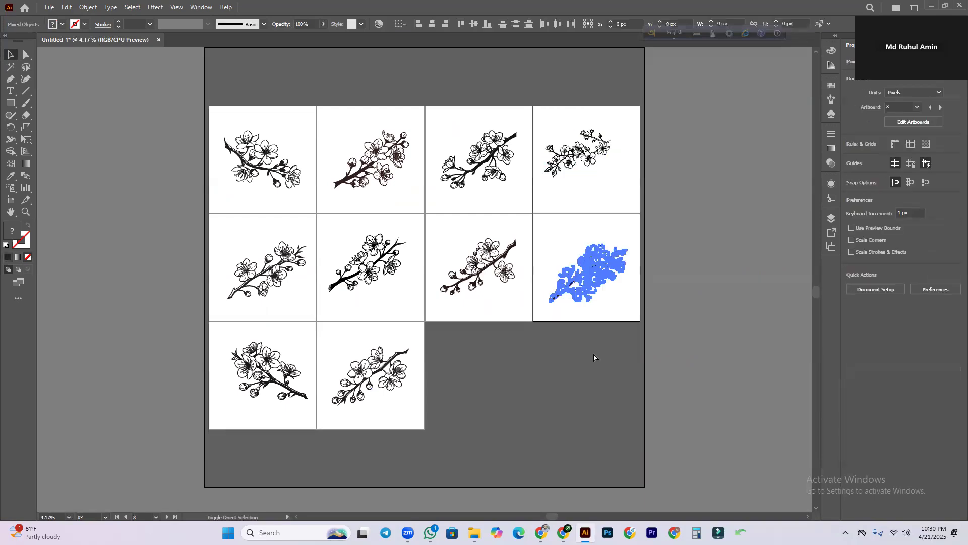
Group the eighth and seventh illustrations separately and center each horizontally and vertically on its own artboard.
click(616, 374)
drag(544, 233, 648, 329)
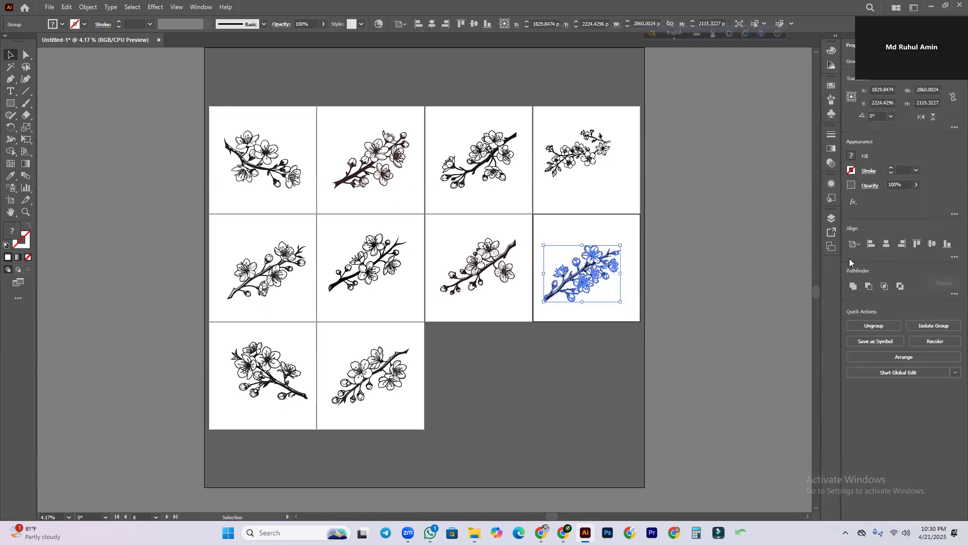
click(887, 245)
click(489, 353)
drag(434, 220, 529, 311)
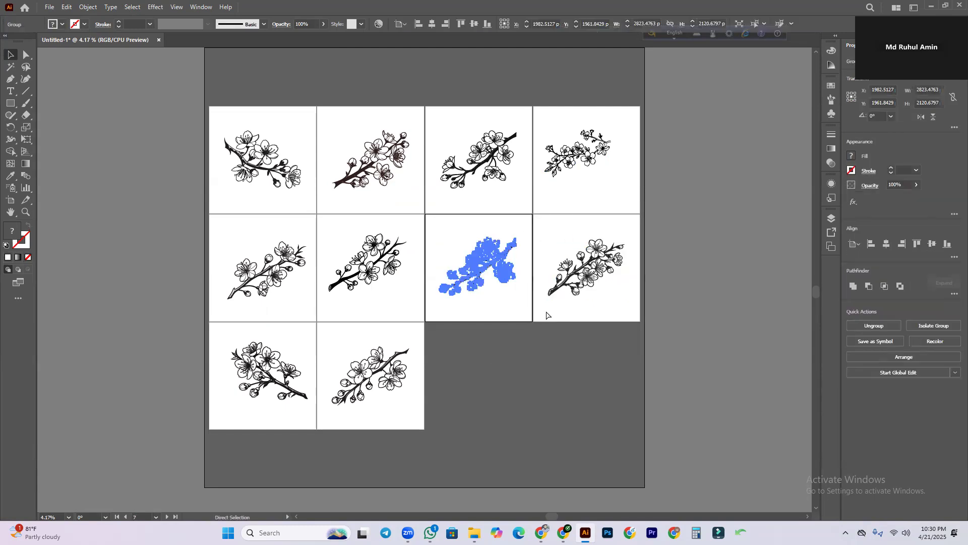
click(887, 244)
click(932, 244)
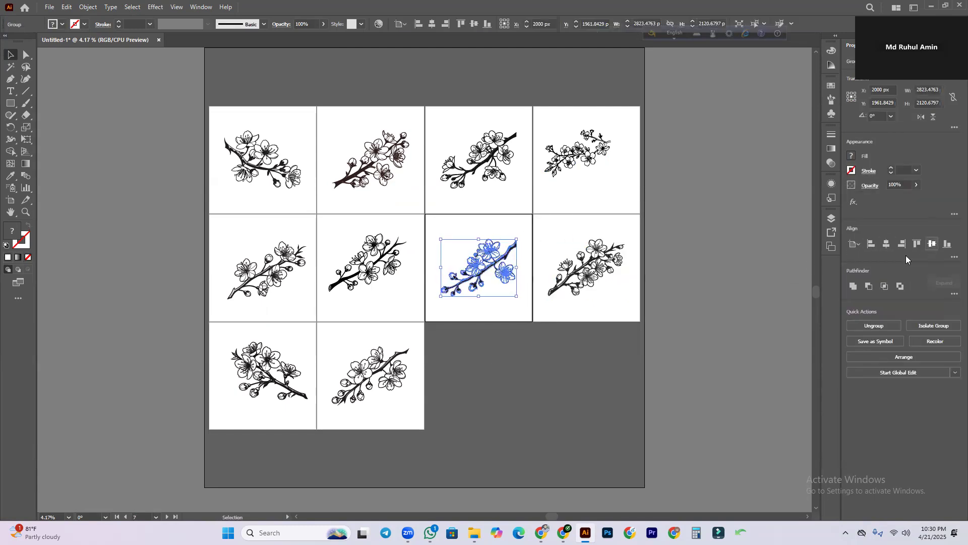
Group the sixth illustration and center it horizontally and vertically on its artboard.
click(416, 316)
drag(322, 221, 410, 307)
key(ctrl+g)
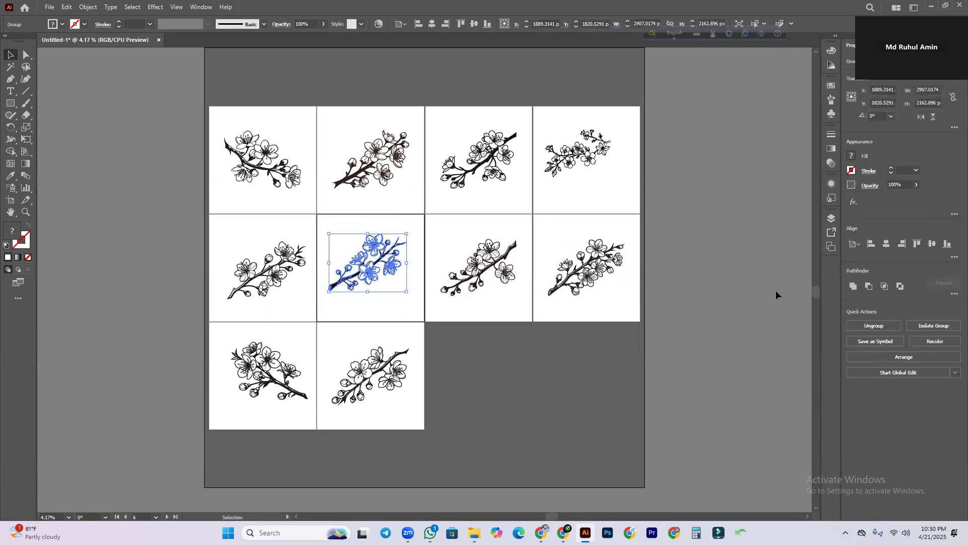
click(887, 244)
click(931, 245)
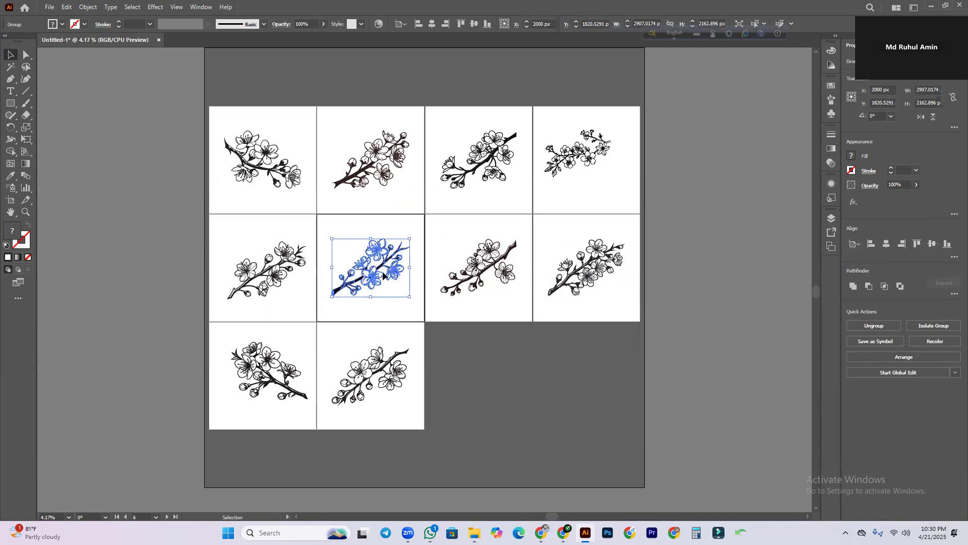
Group the fifth illustration's pieces and center the group horizontally and vertically on its artboard.
click(484, 341)
key(ctrl+plus)
key(ctrl+plus)
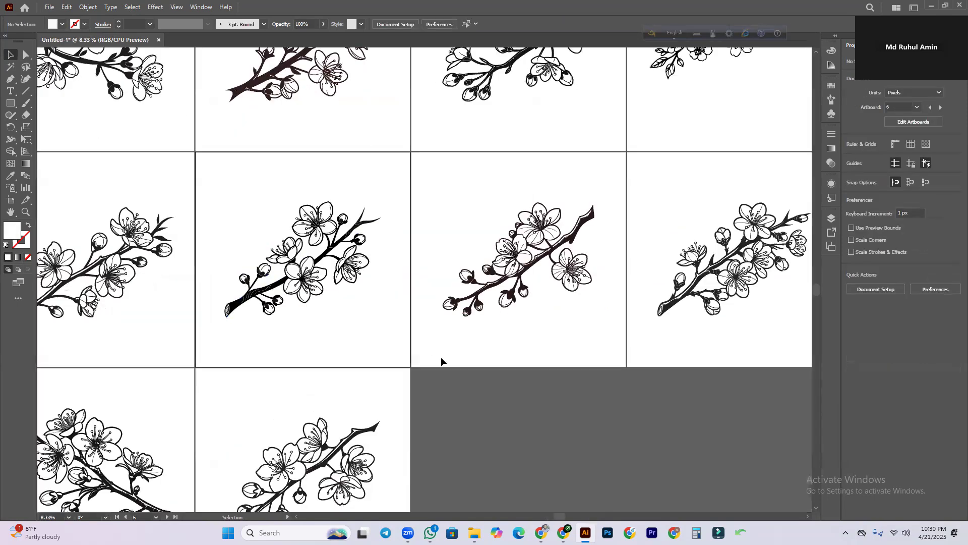
scroll(590, 351, left, 3)
key(ctrl+minus)
drag(211, 219, 373, 347)
click(498, 387)
click(298, 283)
click(328, 337)
drag(475, 342, 716, 305)
drag(288, 175, 434, 304)
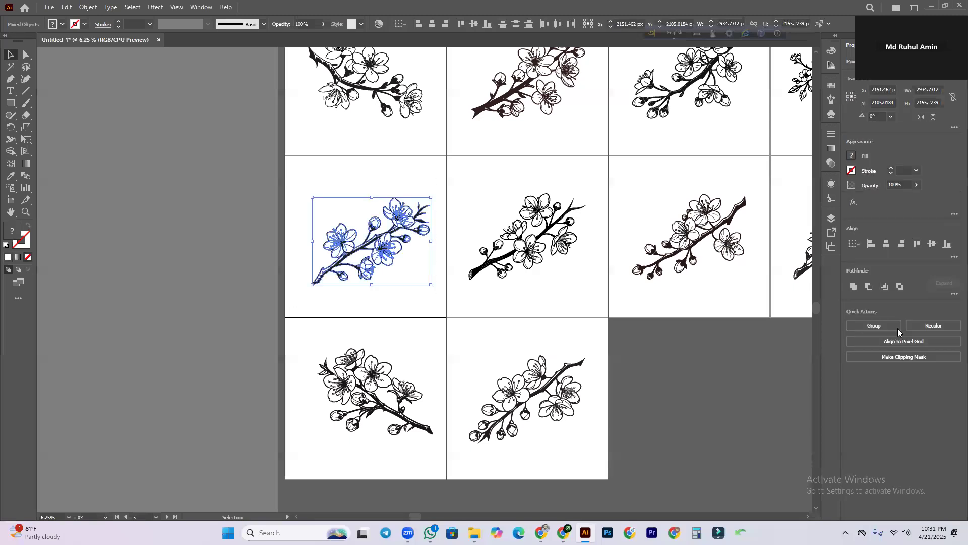
click(893, 325)
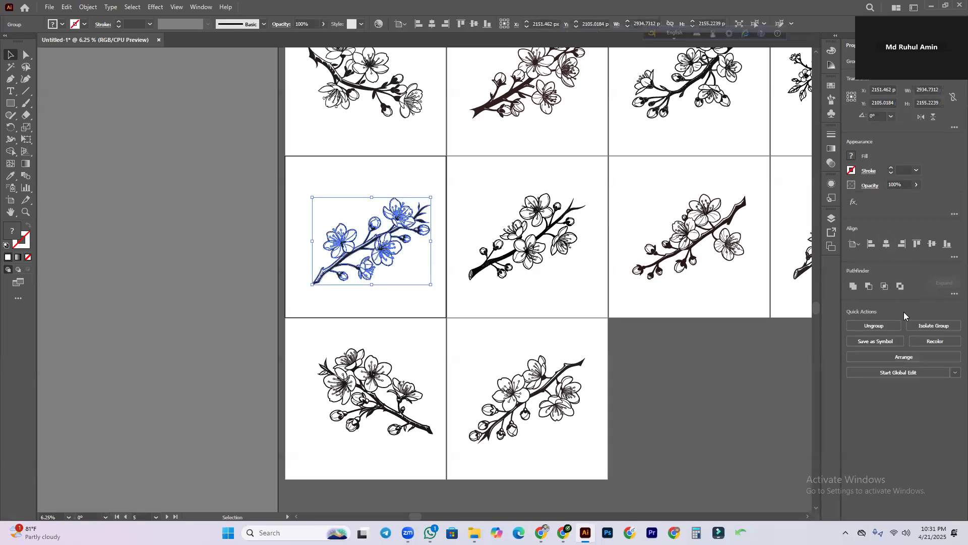
click(887, 244)
click(929, 245)
Group the tenth illustration's pieces and center them horizontally and vertically on the last artboard.
drag(450, 328, 614, 456)
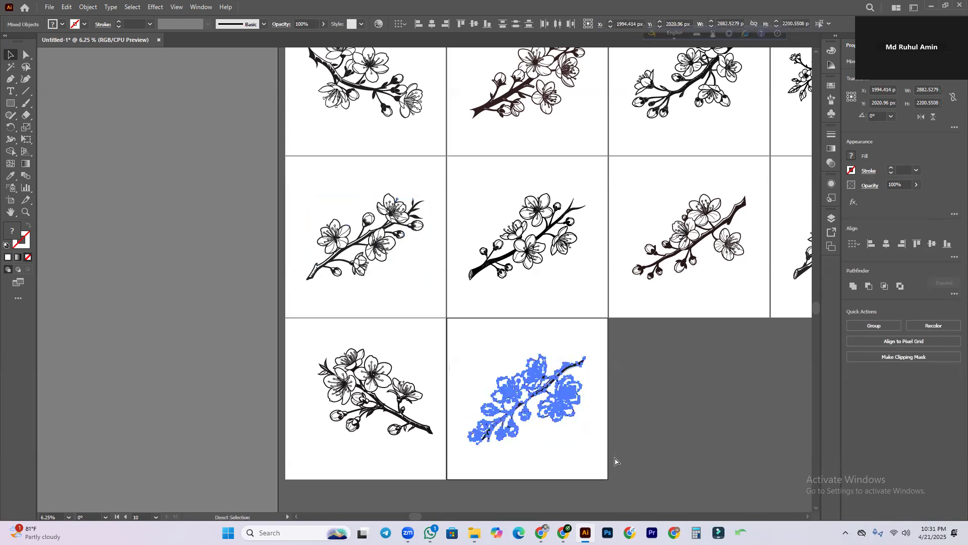
click(893, 325)
click(886, 245)
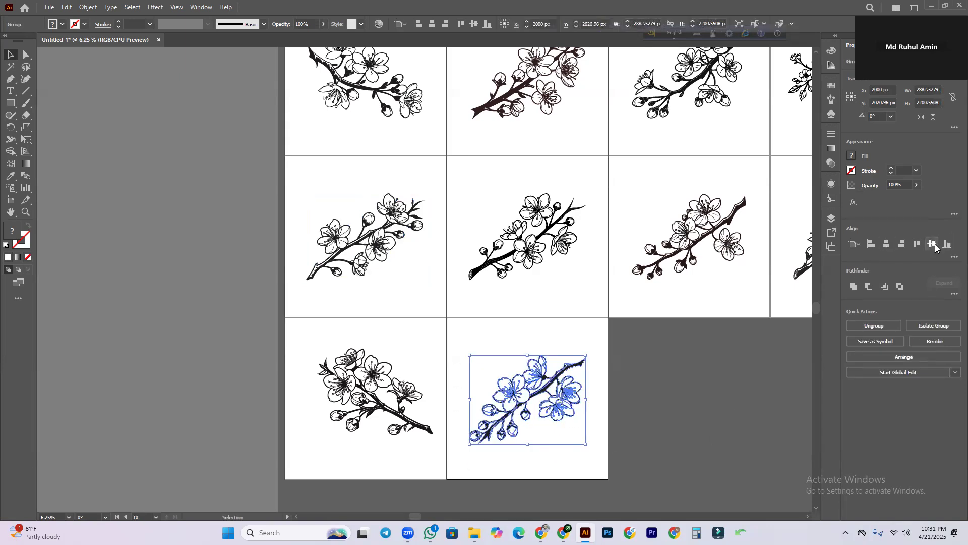
click(932, 244)
Group the ninth illustration, center it horizontally and vertically on its artboard, and deselect it.
drag(303, 336, 443, 457)
key(ctrl+g)
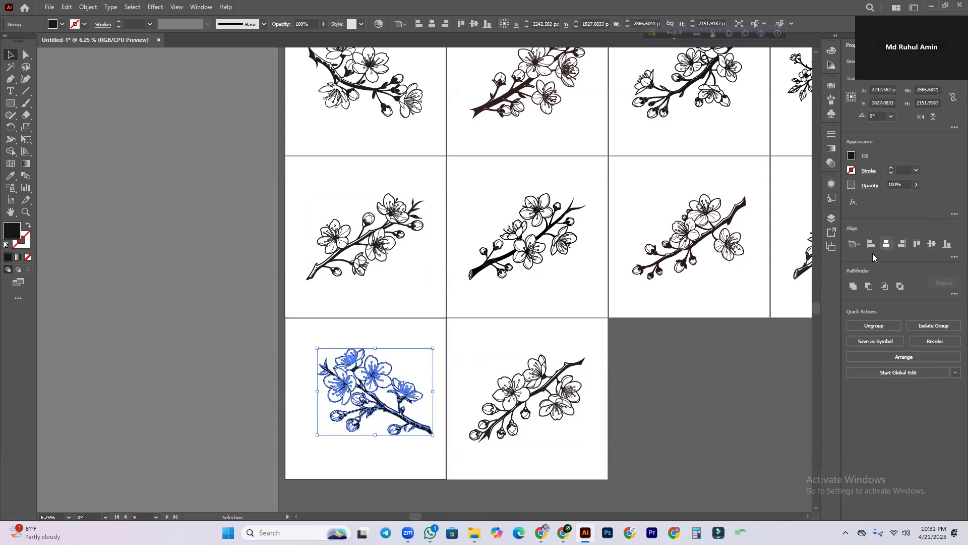
click(887, 244)
click(933, 244)
click(648, 353)
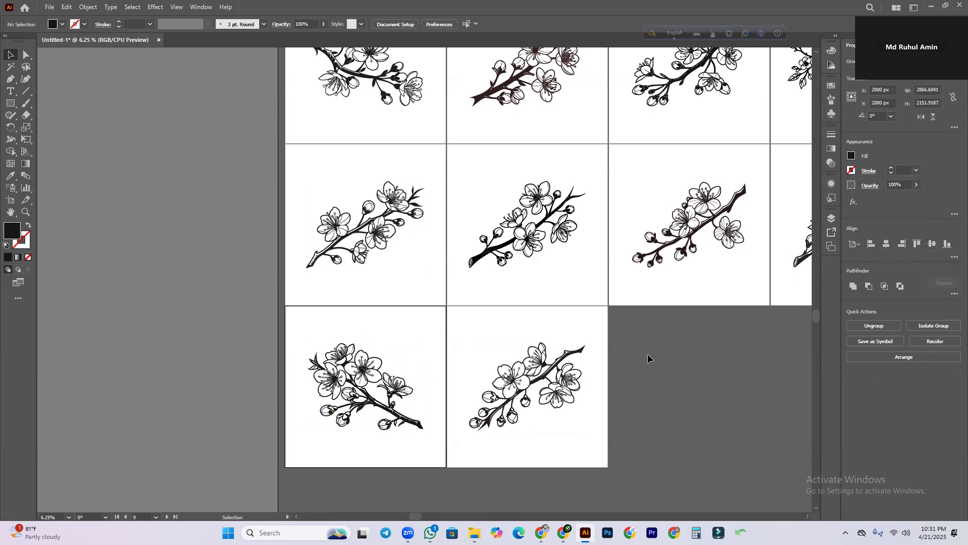
key(ctrl+minus)
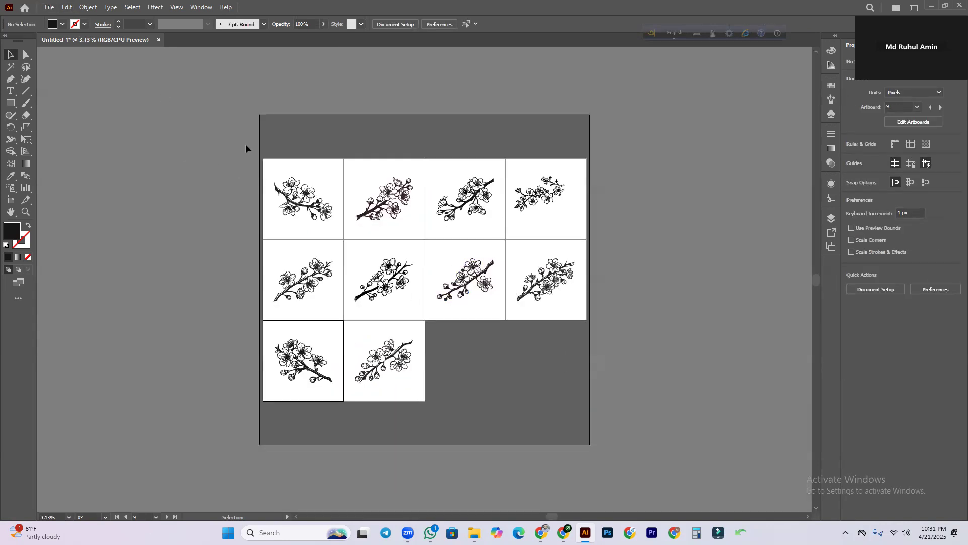
Set up saving the document as an Illustrator EPS named "Flower Vector", using all artboards.
click(49, 7)
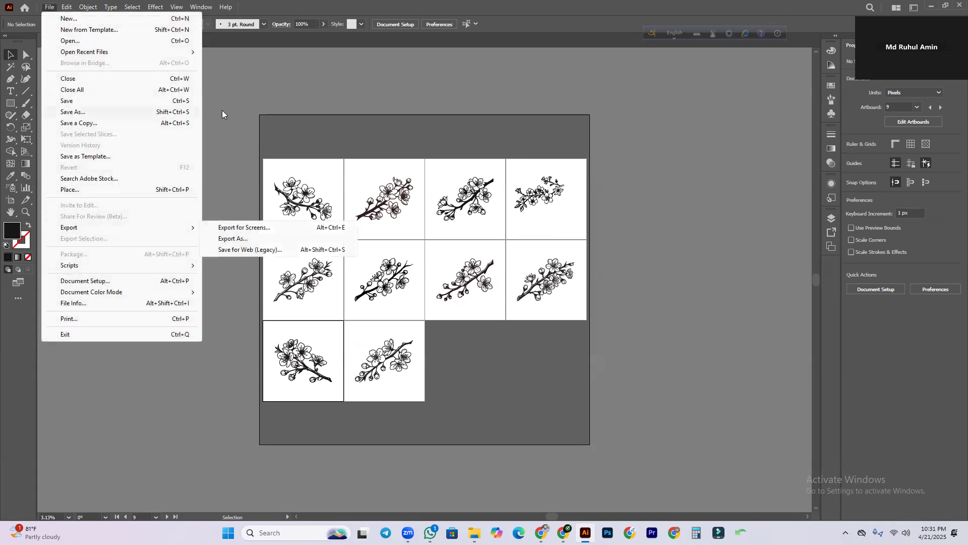
click(75, 112)
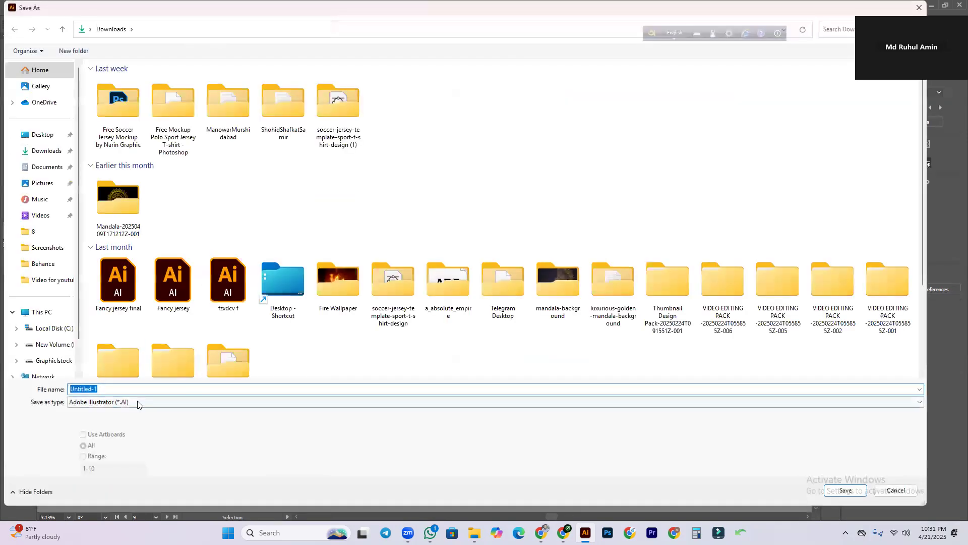
click(139, 402)
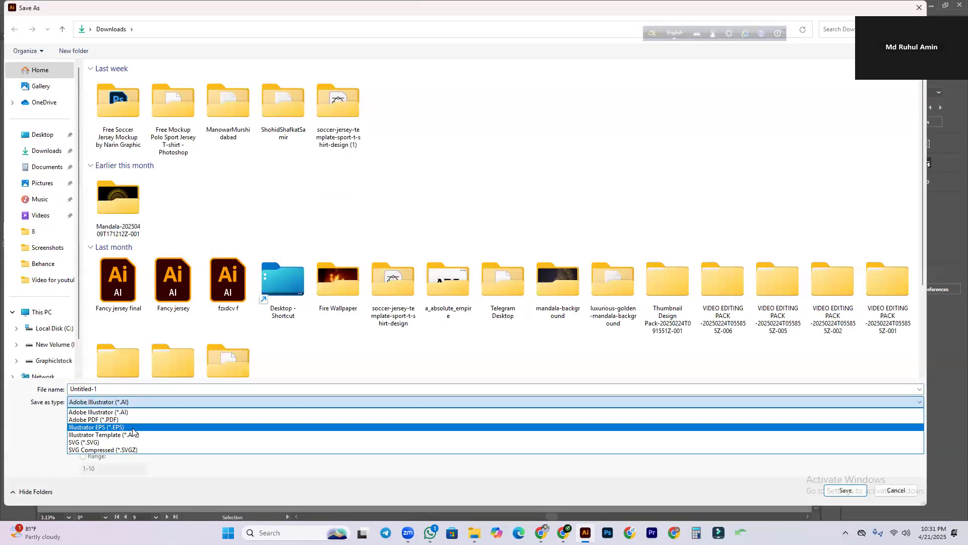
click(135, 428)
double_click(110, 388)
text(Flower Vecto)
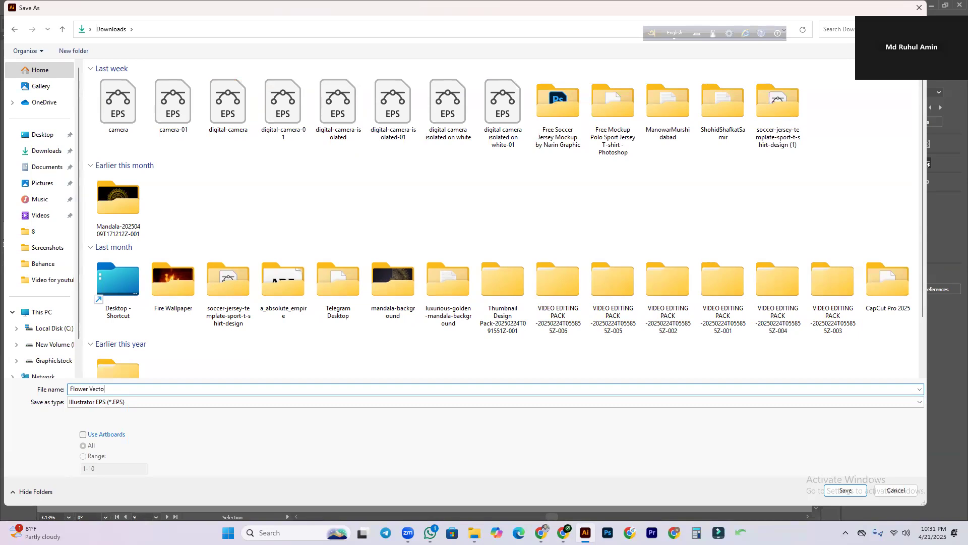
click(83, 435)
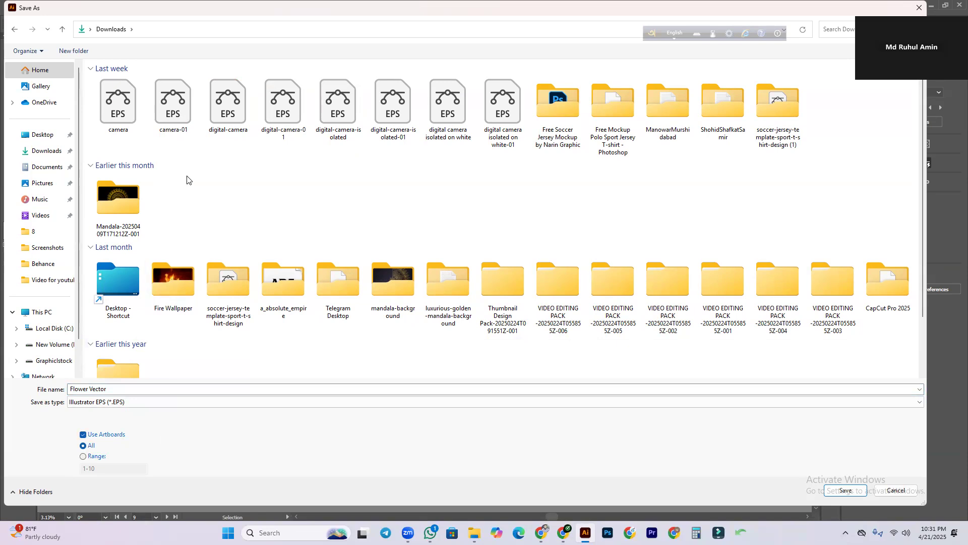
Create a folder named "f" on the Desktop and open it as the save location.
click(48, 134)
right_click(198, 150)
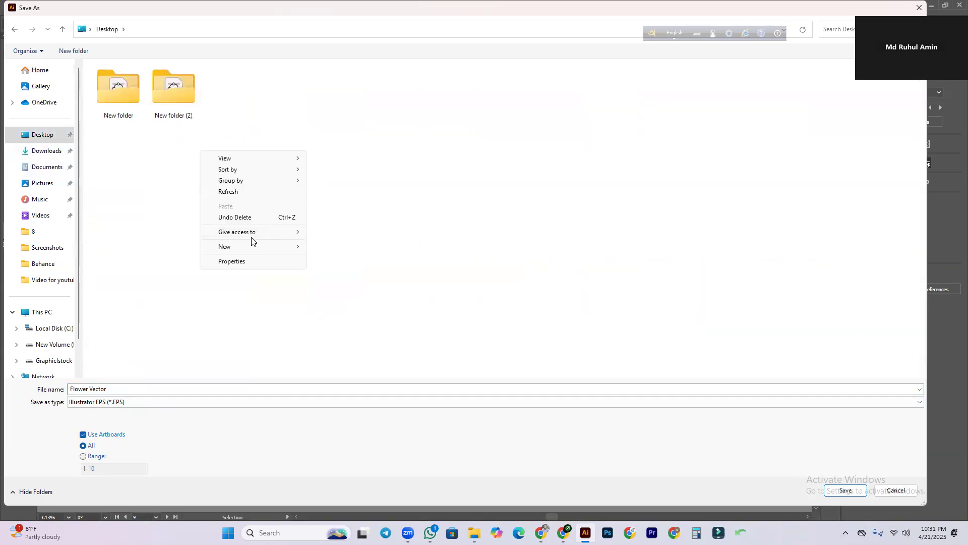
mouse_move(252, 247)
click(335, 249)
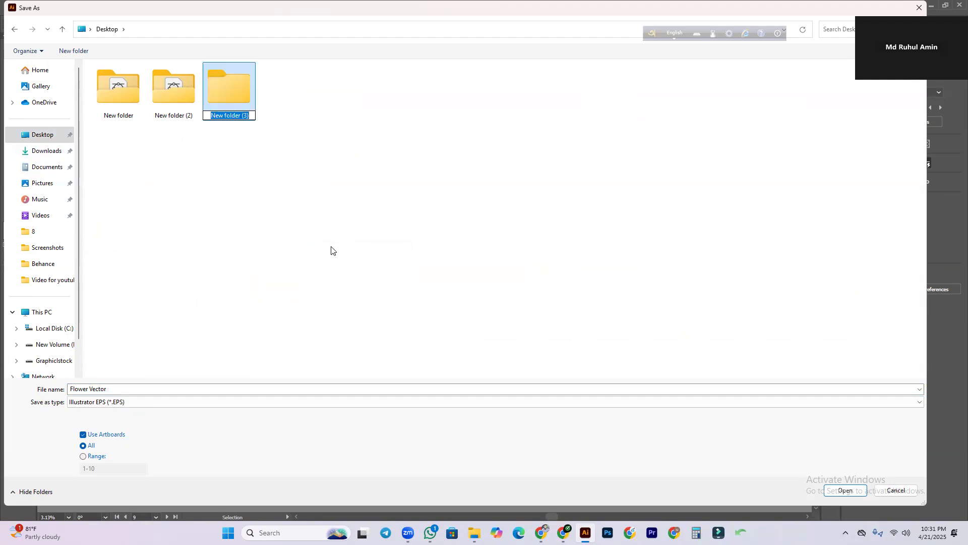
text(f)
key(Return)
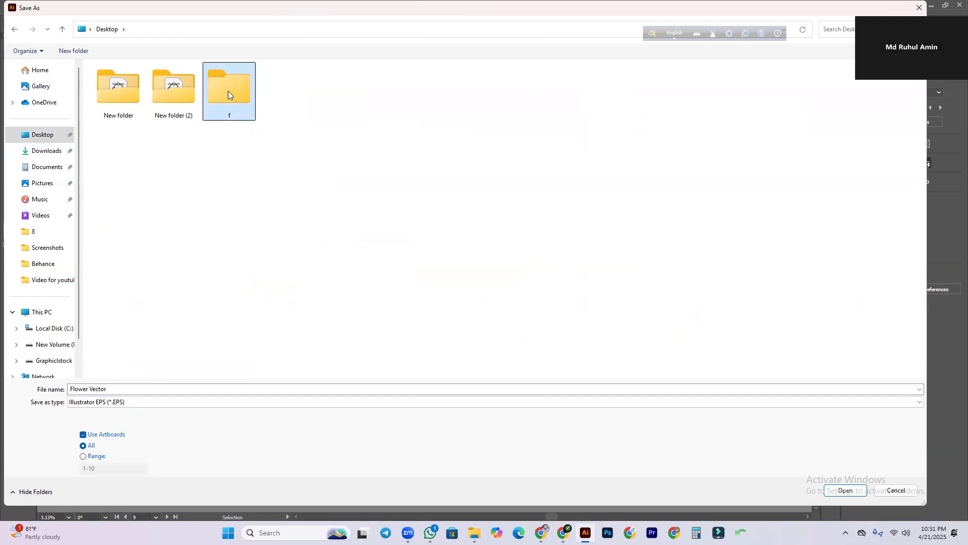
double_click(228, 91)
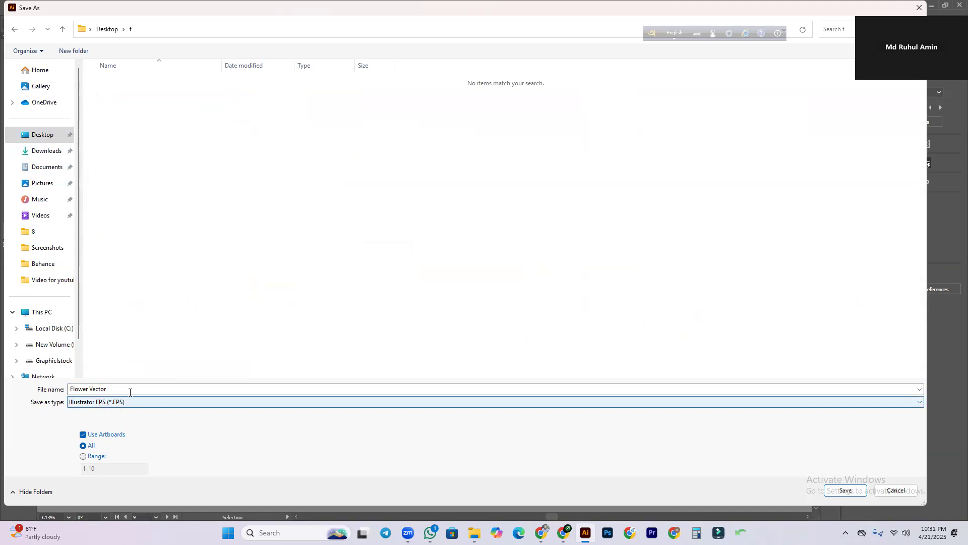
Save the Flower Vector files into the folder with the EPS version set to Illustrator 10 EPS.
click(846, 490)
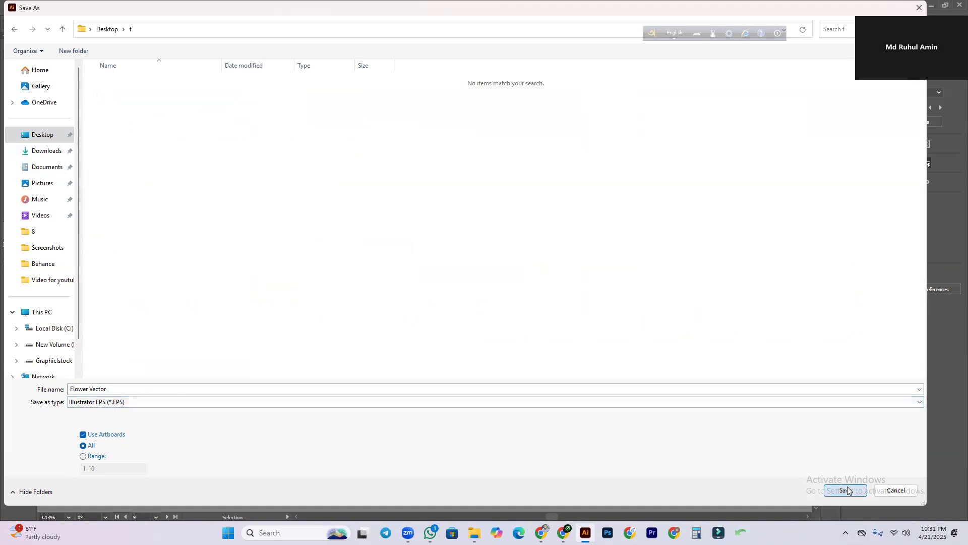
click(461, 121)
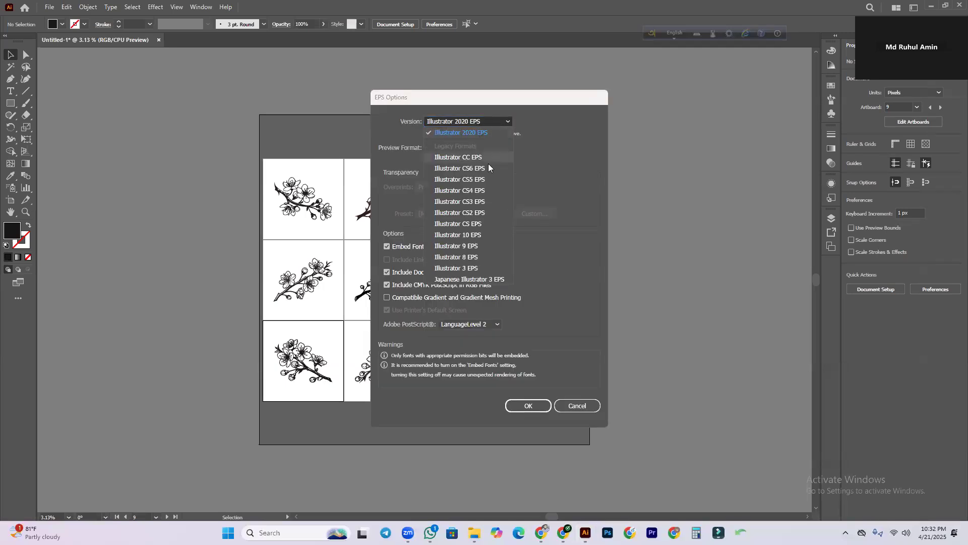
click(481, 236)
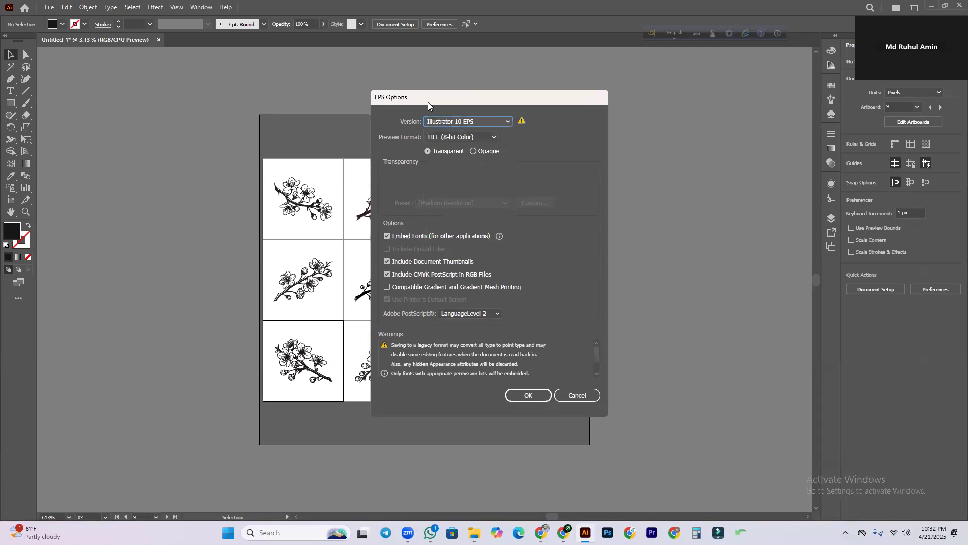
click(535, 394)
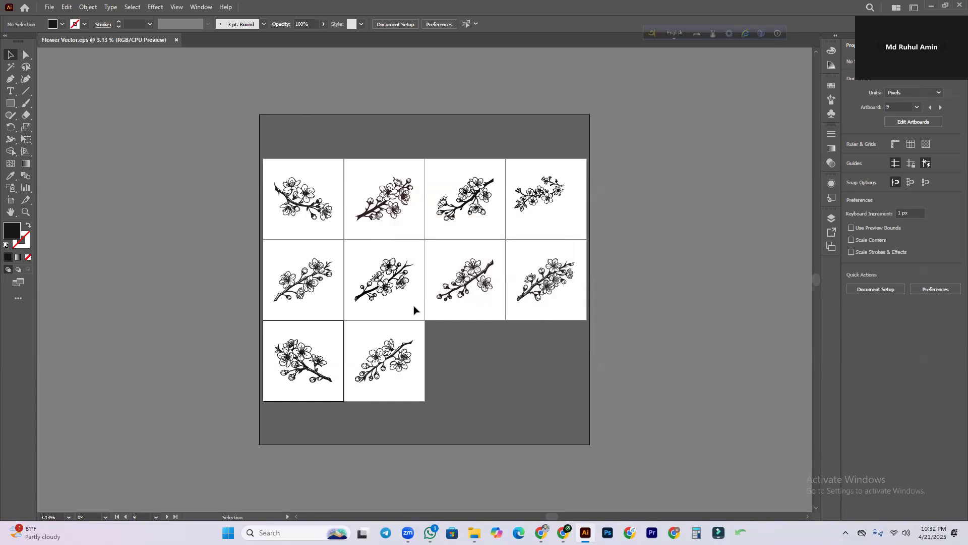
Start exporting the Flower Vector document in JPEG format to the "f" folder on the Desktop.
click(44, 7)
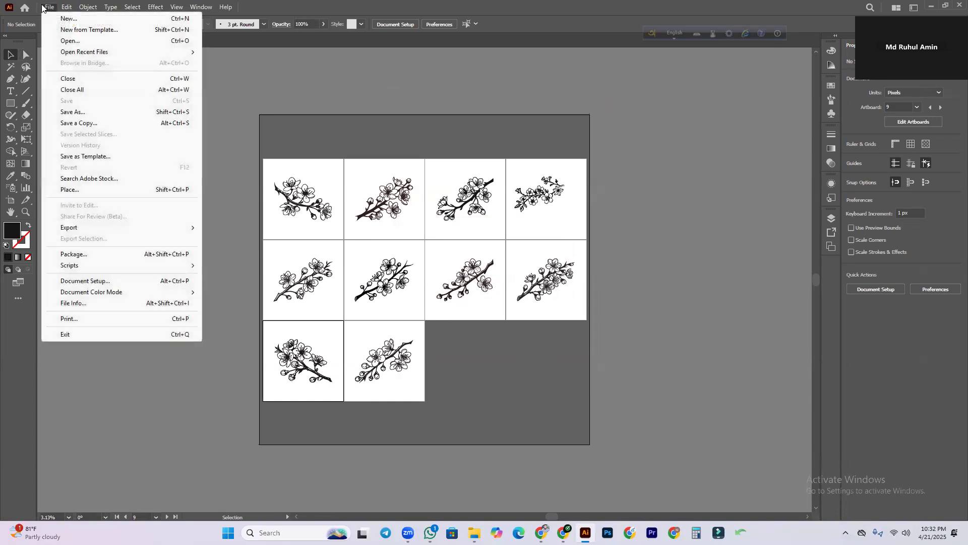
mouse_move(75, 227)
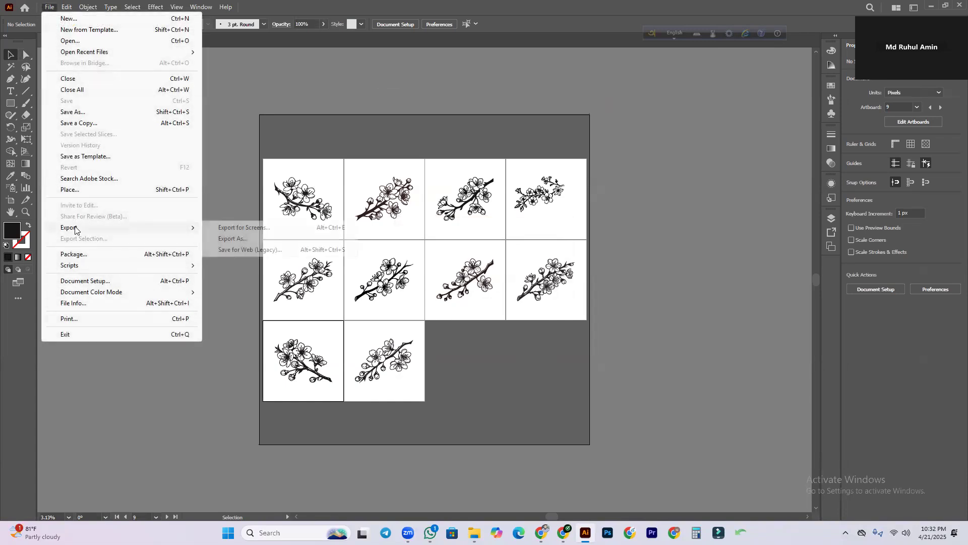
click(236, 239)
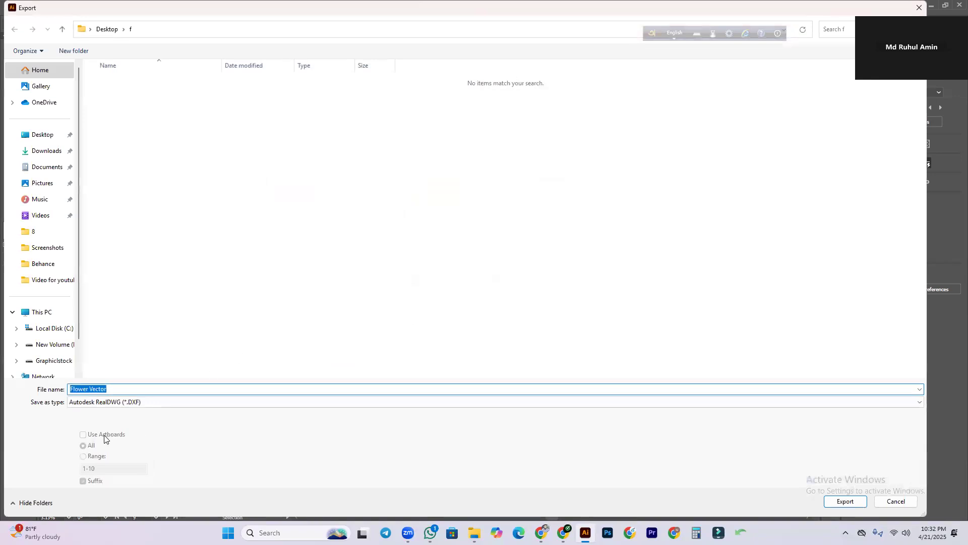
click(147, 402)
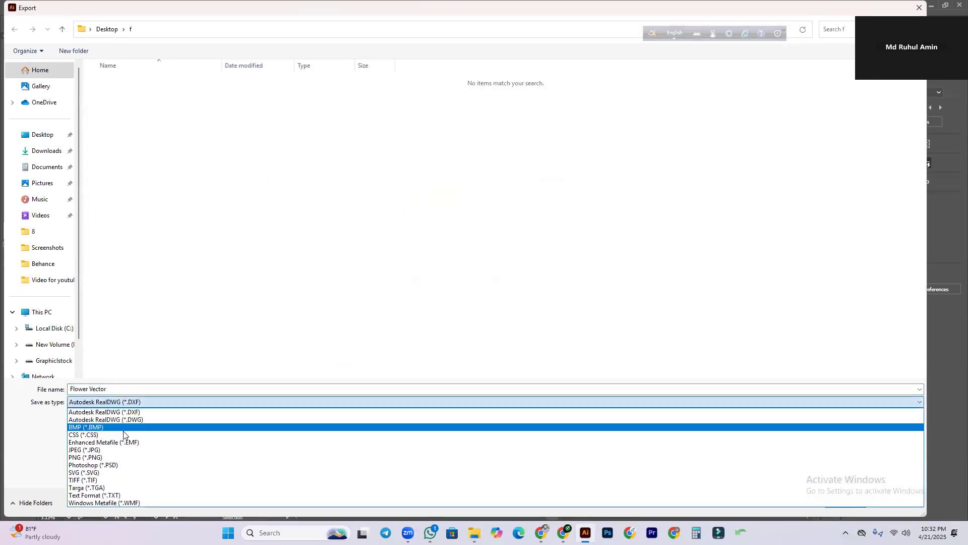
click(121, 449)
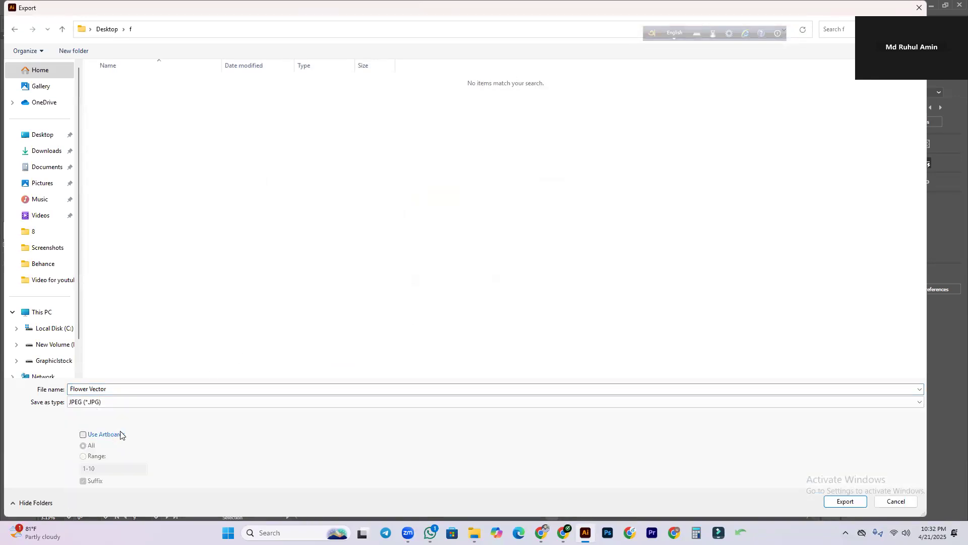
click(861, 502)
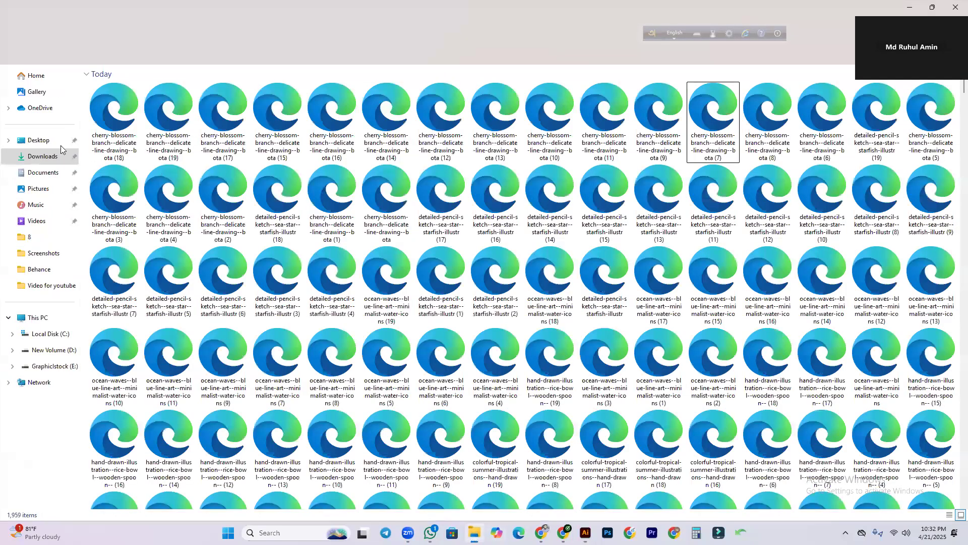
Switch to File Explorer, open the Desktop's "f" folder, and examine the main EPS file and the numbered per-artboard files.
click(45, 140)
double_click(119, 103)
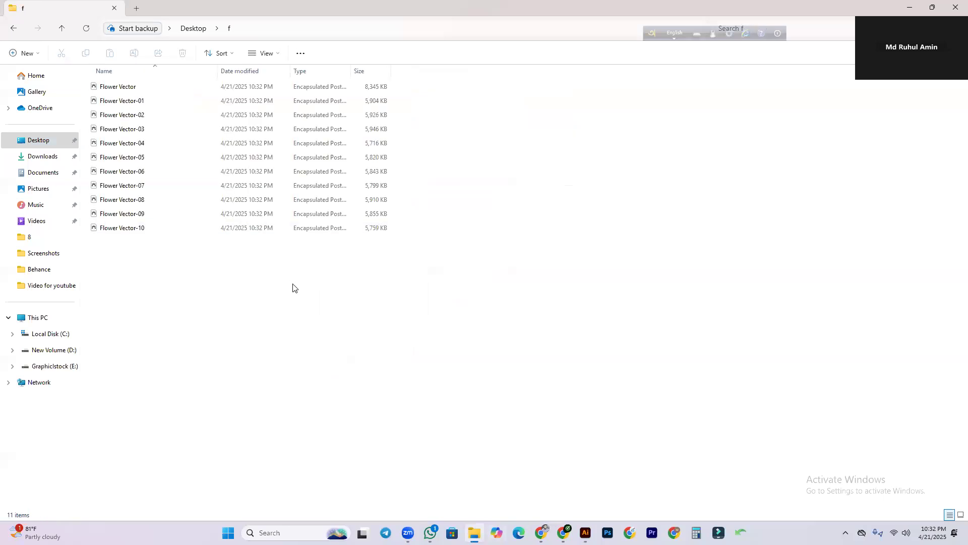
click(131, 88)
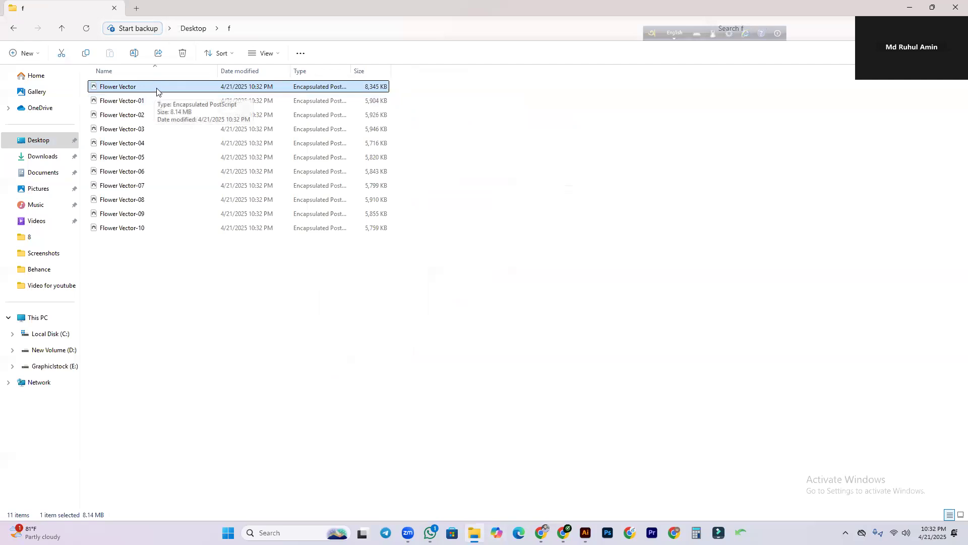
drag(147, 255, 133, 104)
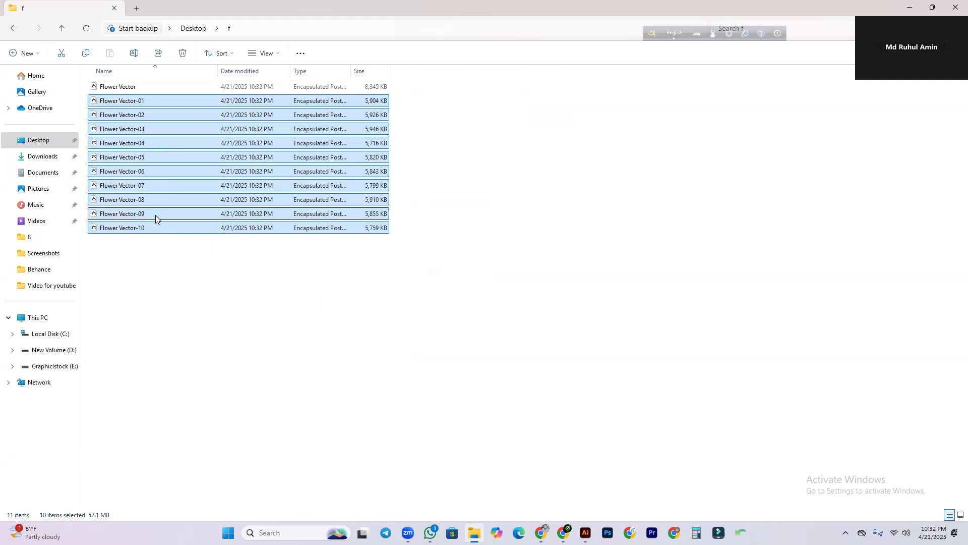
click(190, 270)
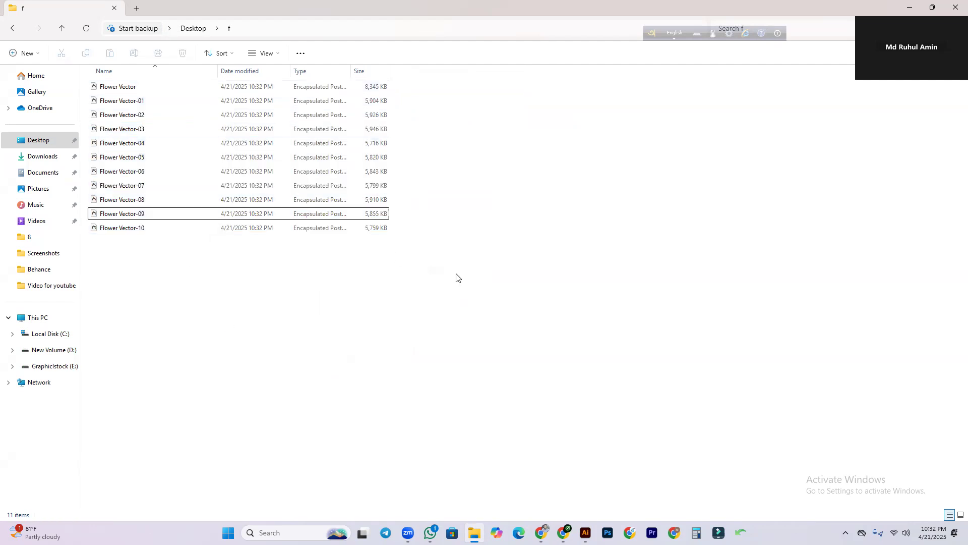